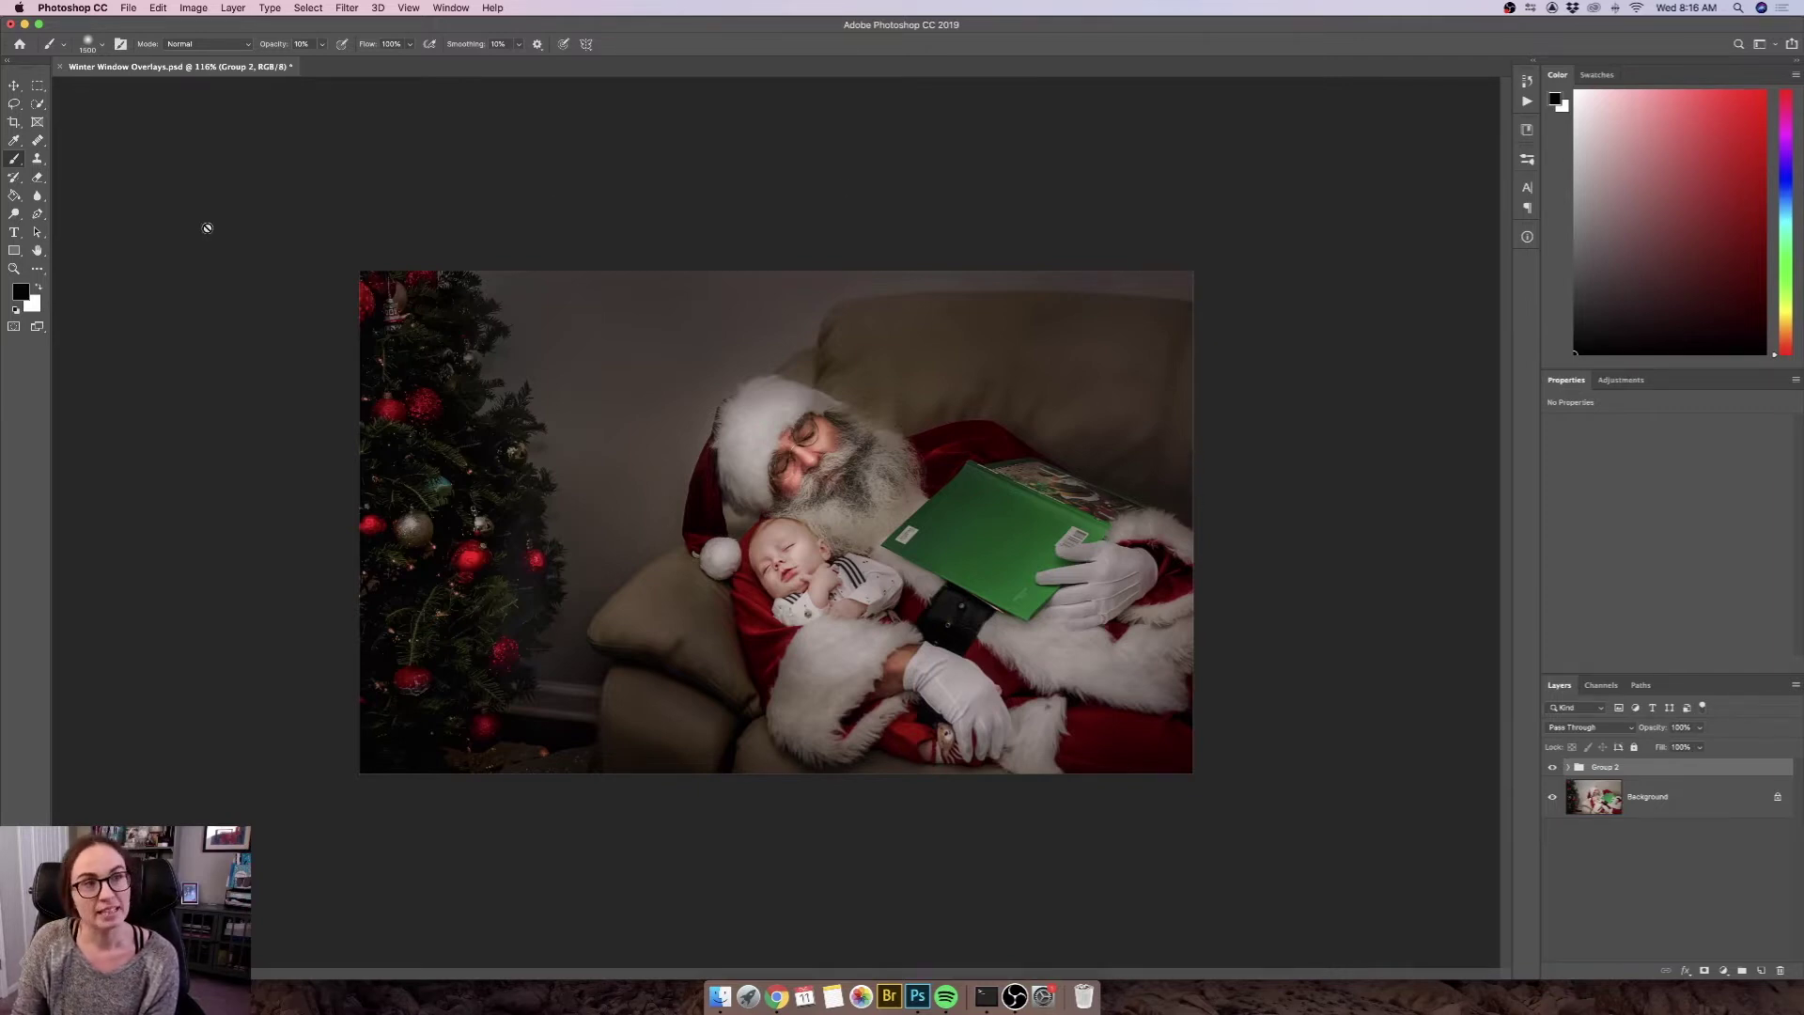
Step: Bring up the File menu's commands to reach Place Embedded
{"action": "left_click", "coordinate": [128, 7]}
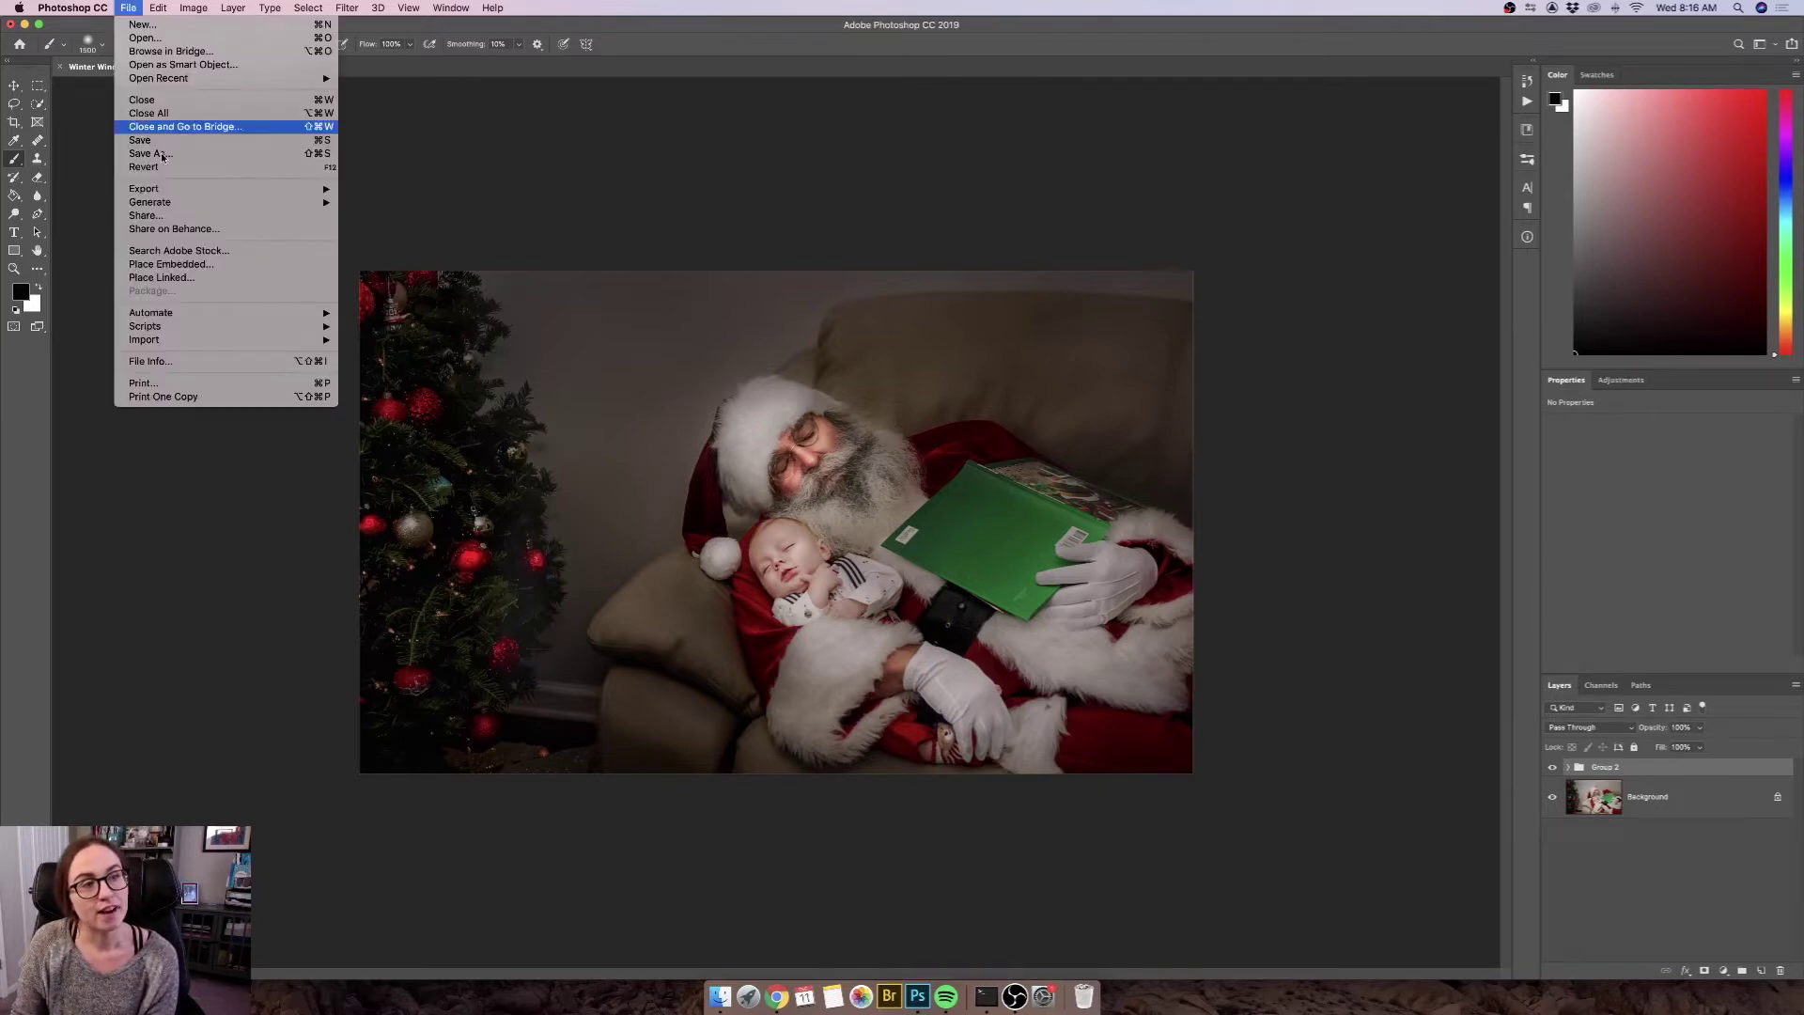
Step: Place Winter Window 11.png into the document as an embedded image
{"action": "left_click", "coordinate": [201, 264]}
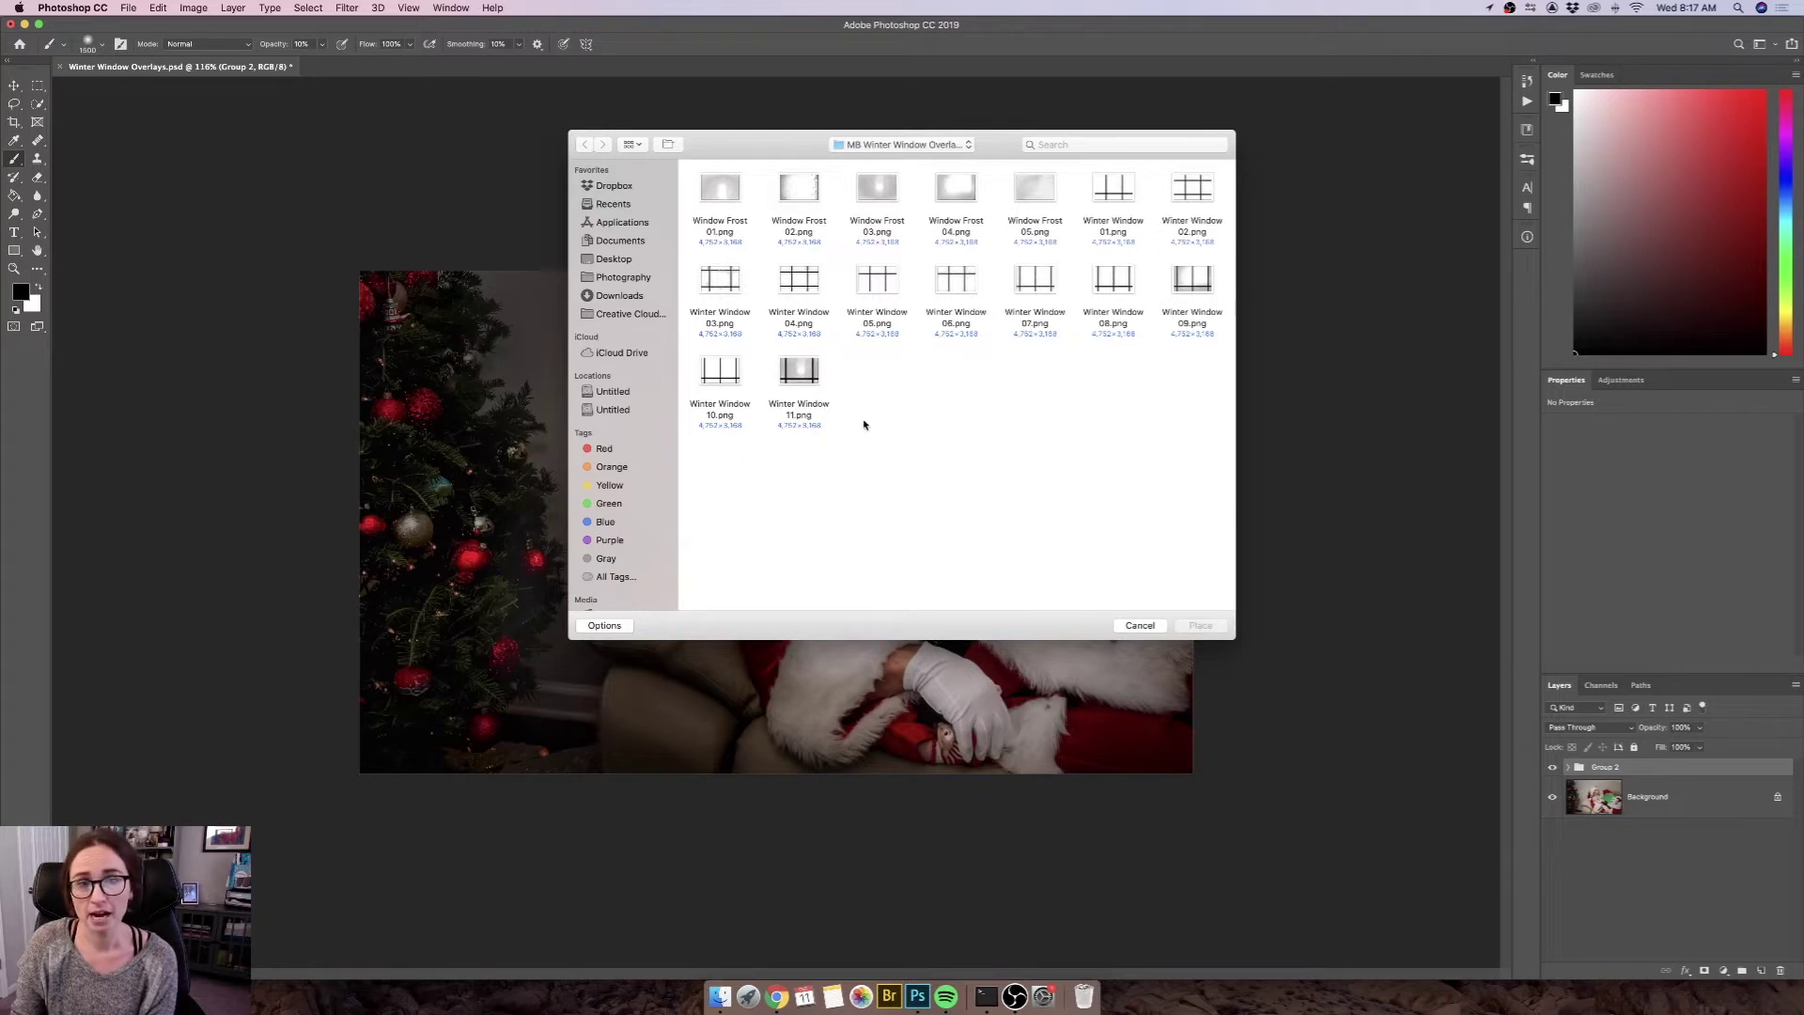
{"action": "left_click", "coordinate": [803, 376]}
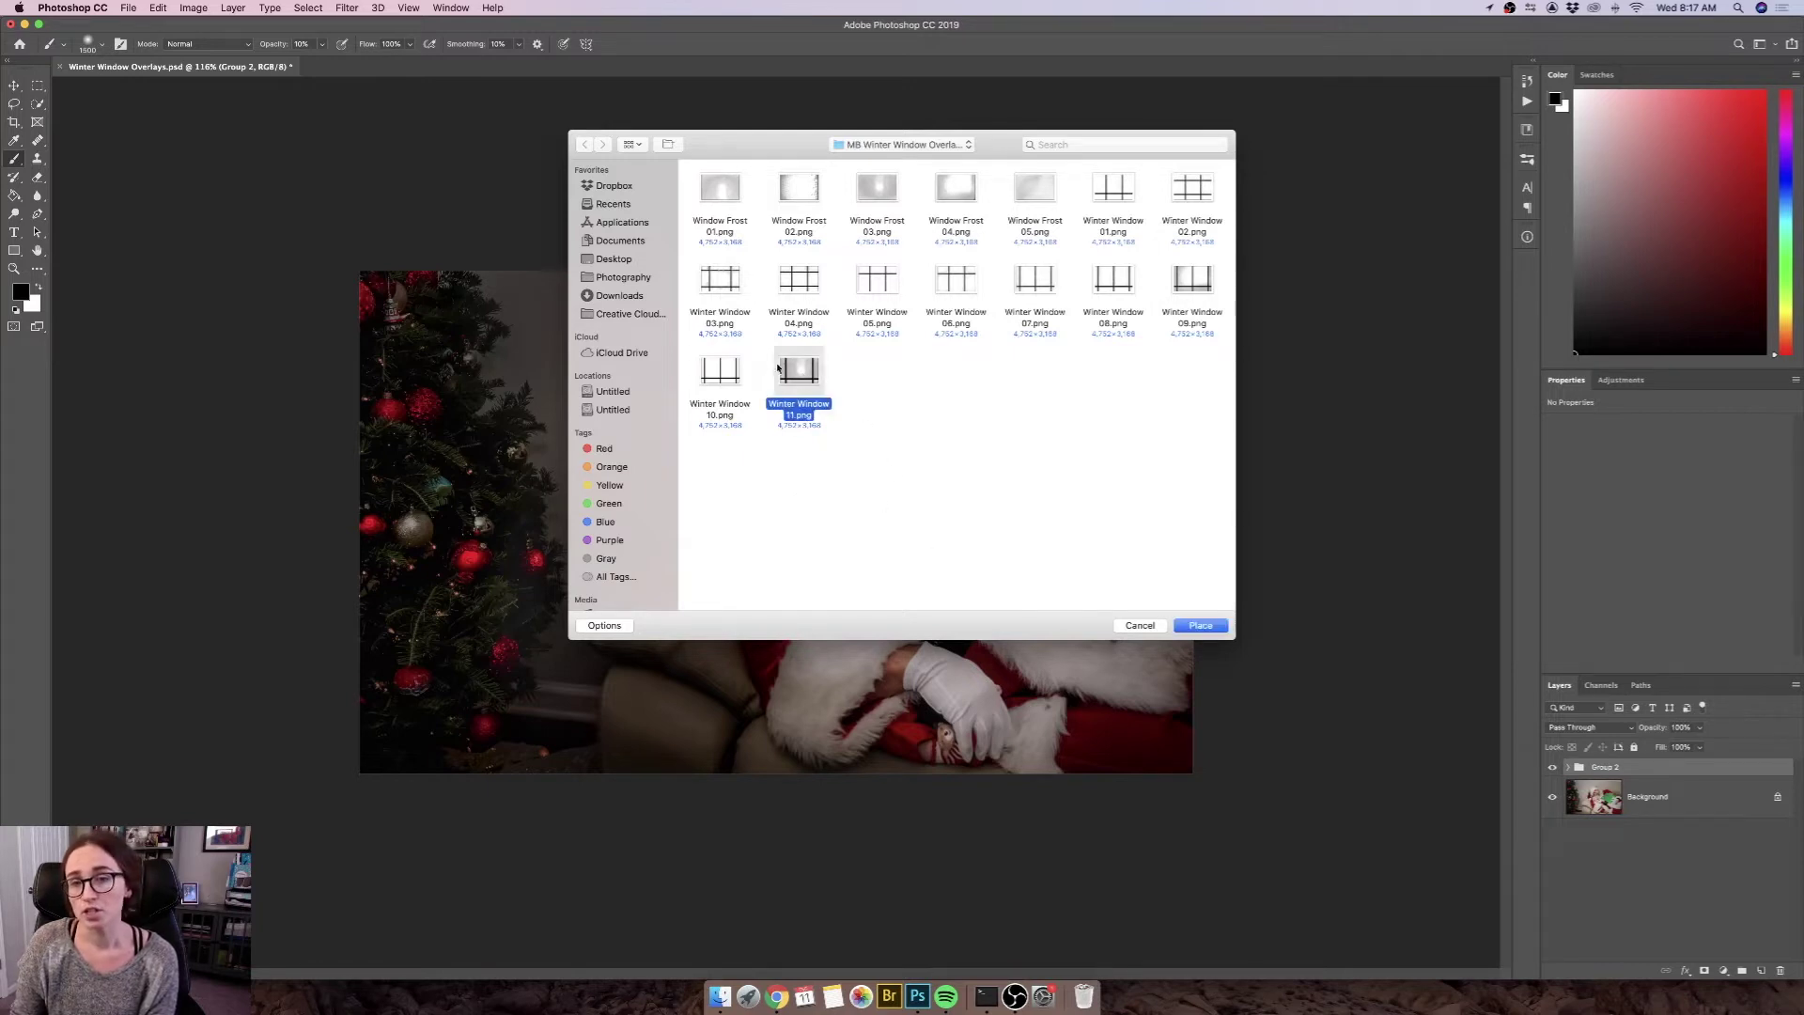
{"action": "left_click", "coordinate": [1201, 625]}
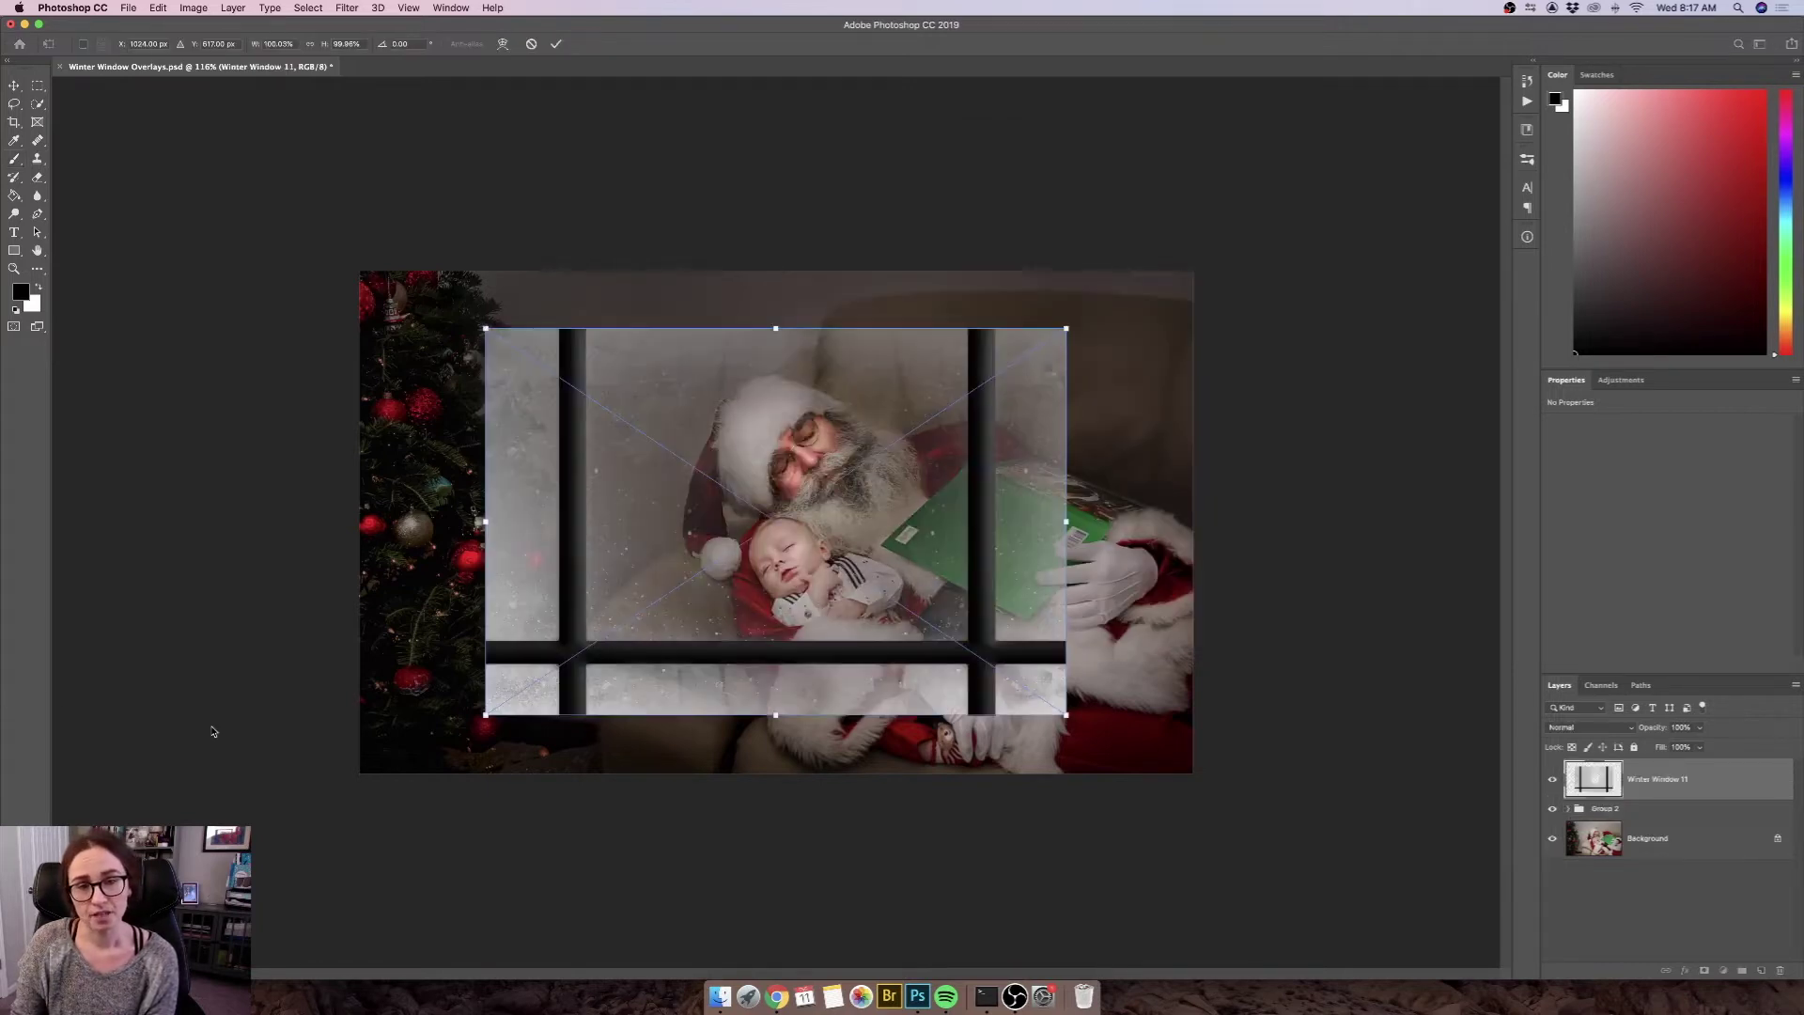
Step: Align the overlay to the photo's top-left corner, enlarge it over the canvas and commit
{"action": "left_click_drag", "start_coordinate": [740, 483], "coordinate": [610, 421]}
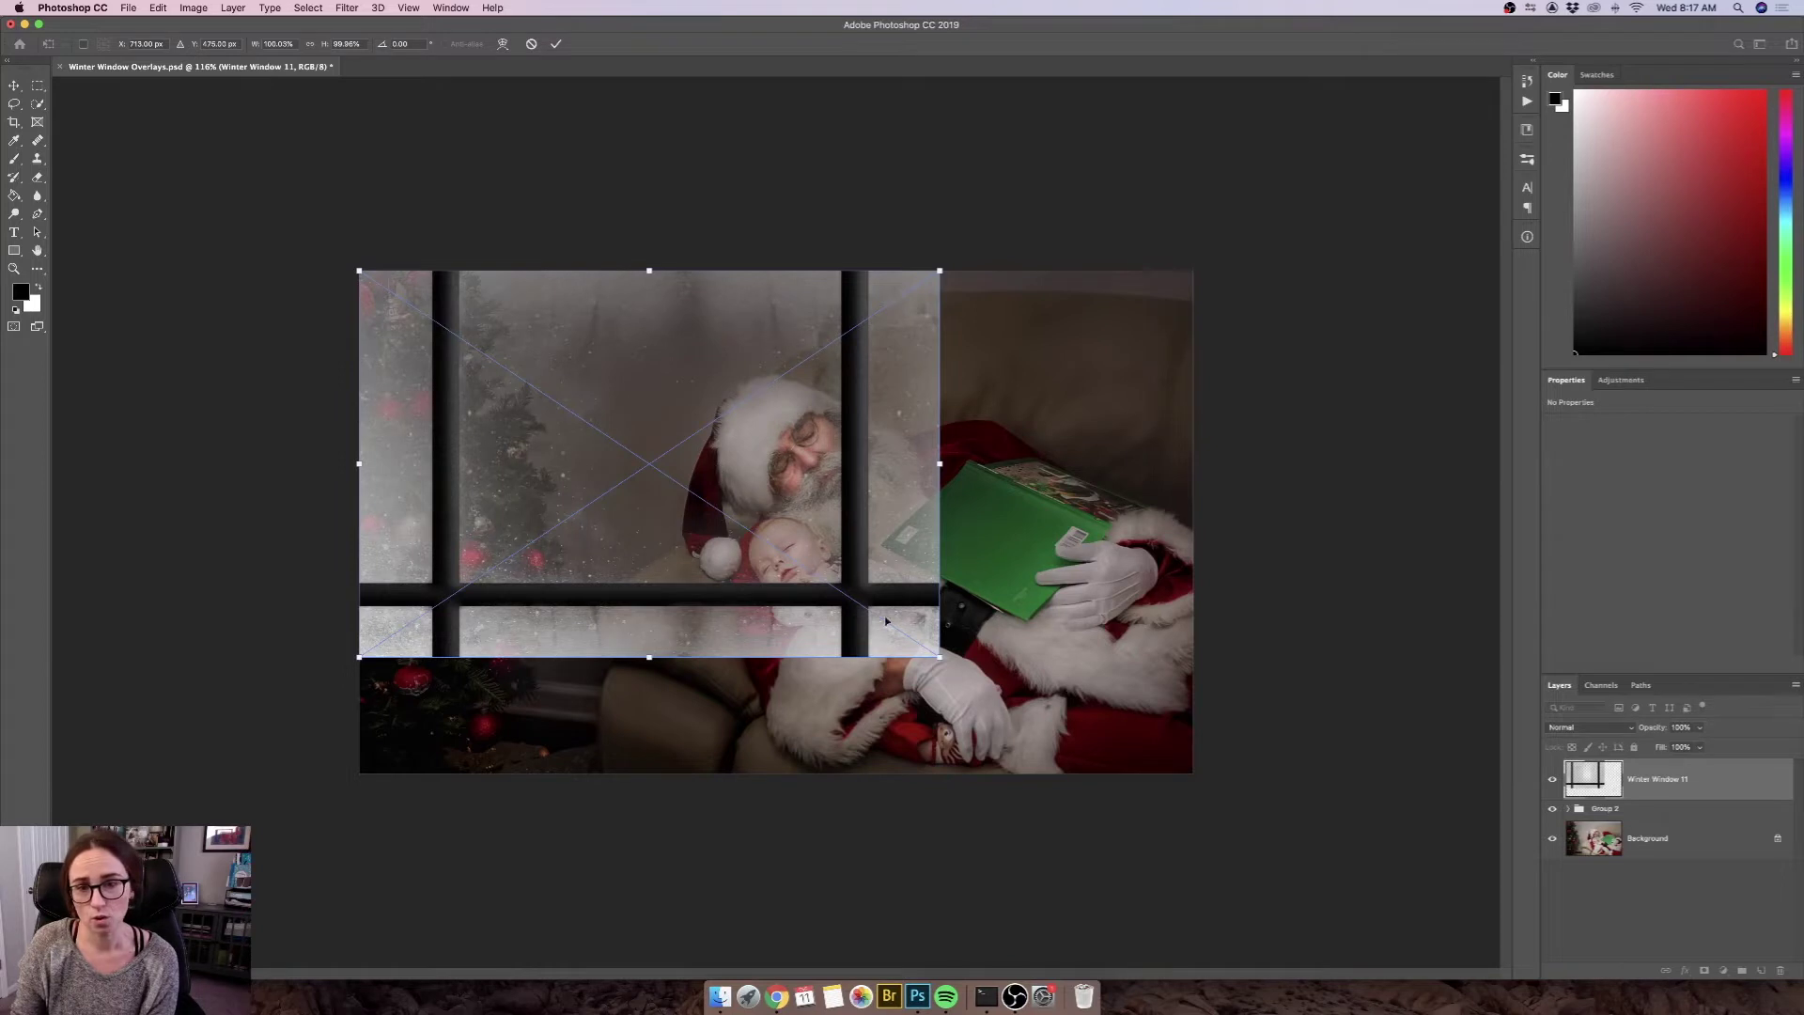
{"action": "left_click_drag", "start_coordinate": [935, 654], "coordinate": [1205, 805]}
{"action": "left_click_drag", "start_coordinate": [1027, 722], "coordinate": [1018, 664]}
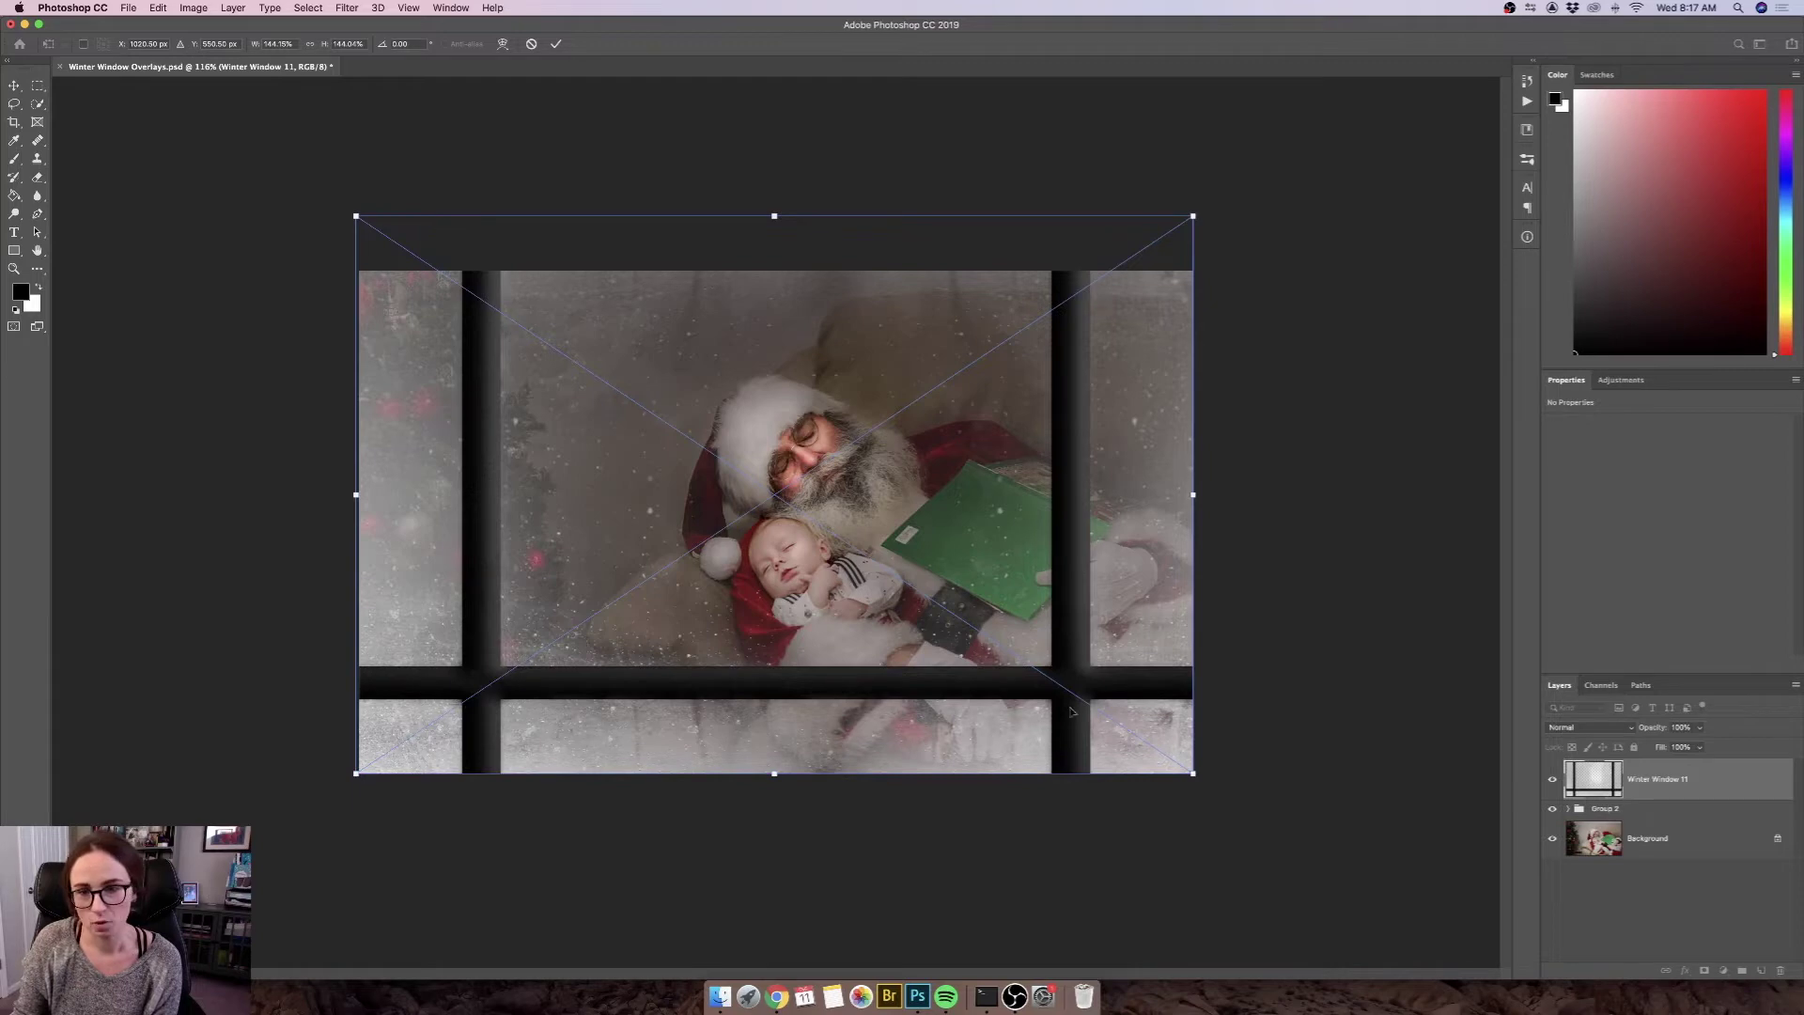
{"action": "left_click_drag", "start_coordinate": [709, 651], "coordinate": [708, 663]}
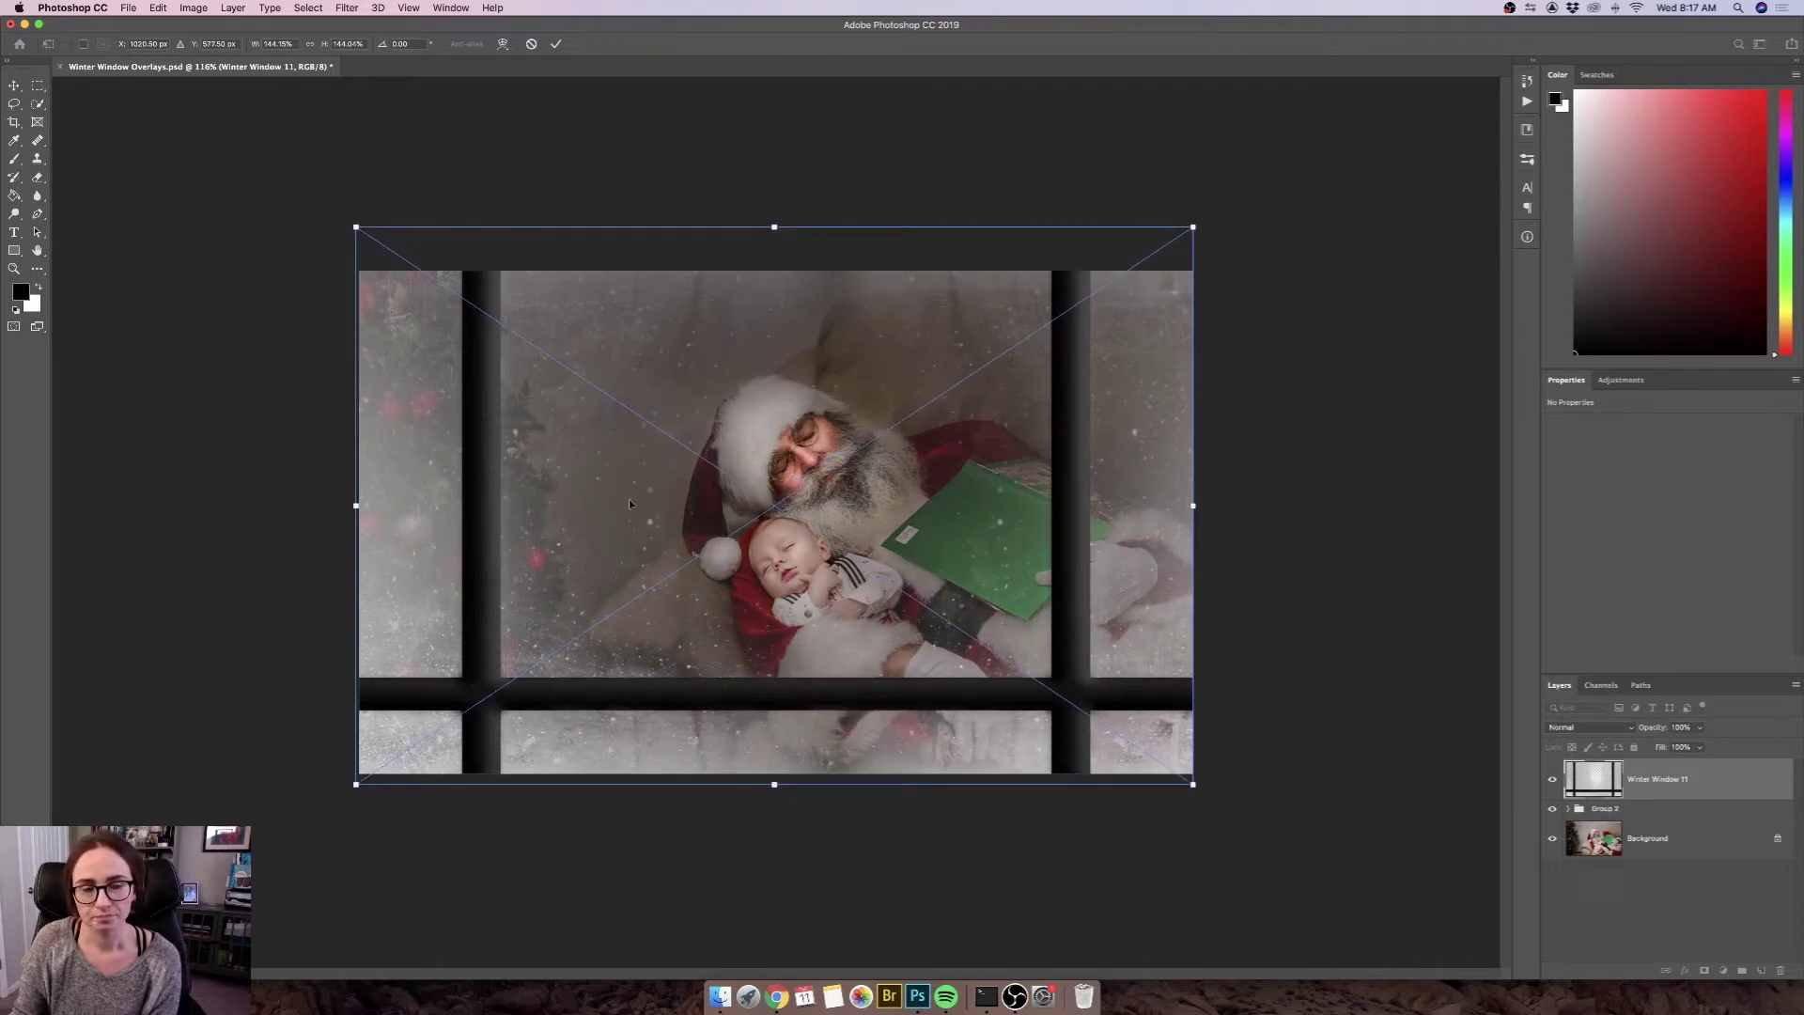
{"action": "left_click", "coordinate": [556, 44]}
{"action": "key", "text": "b"}
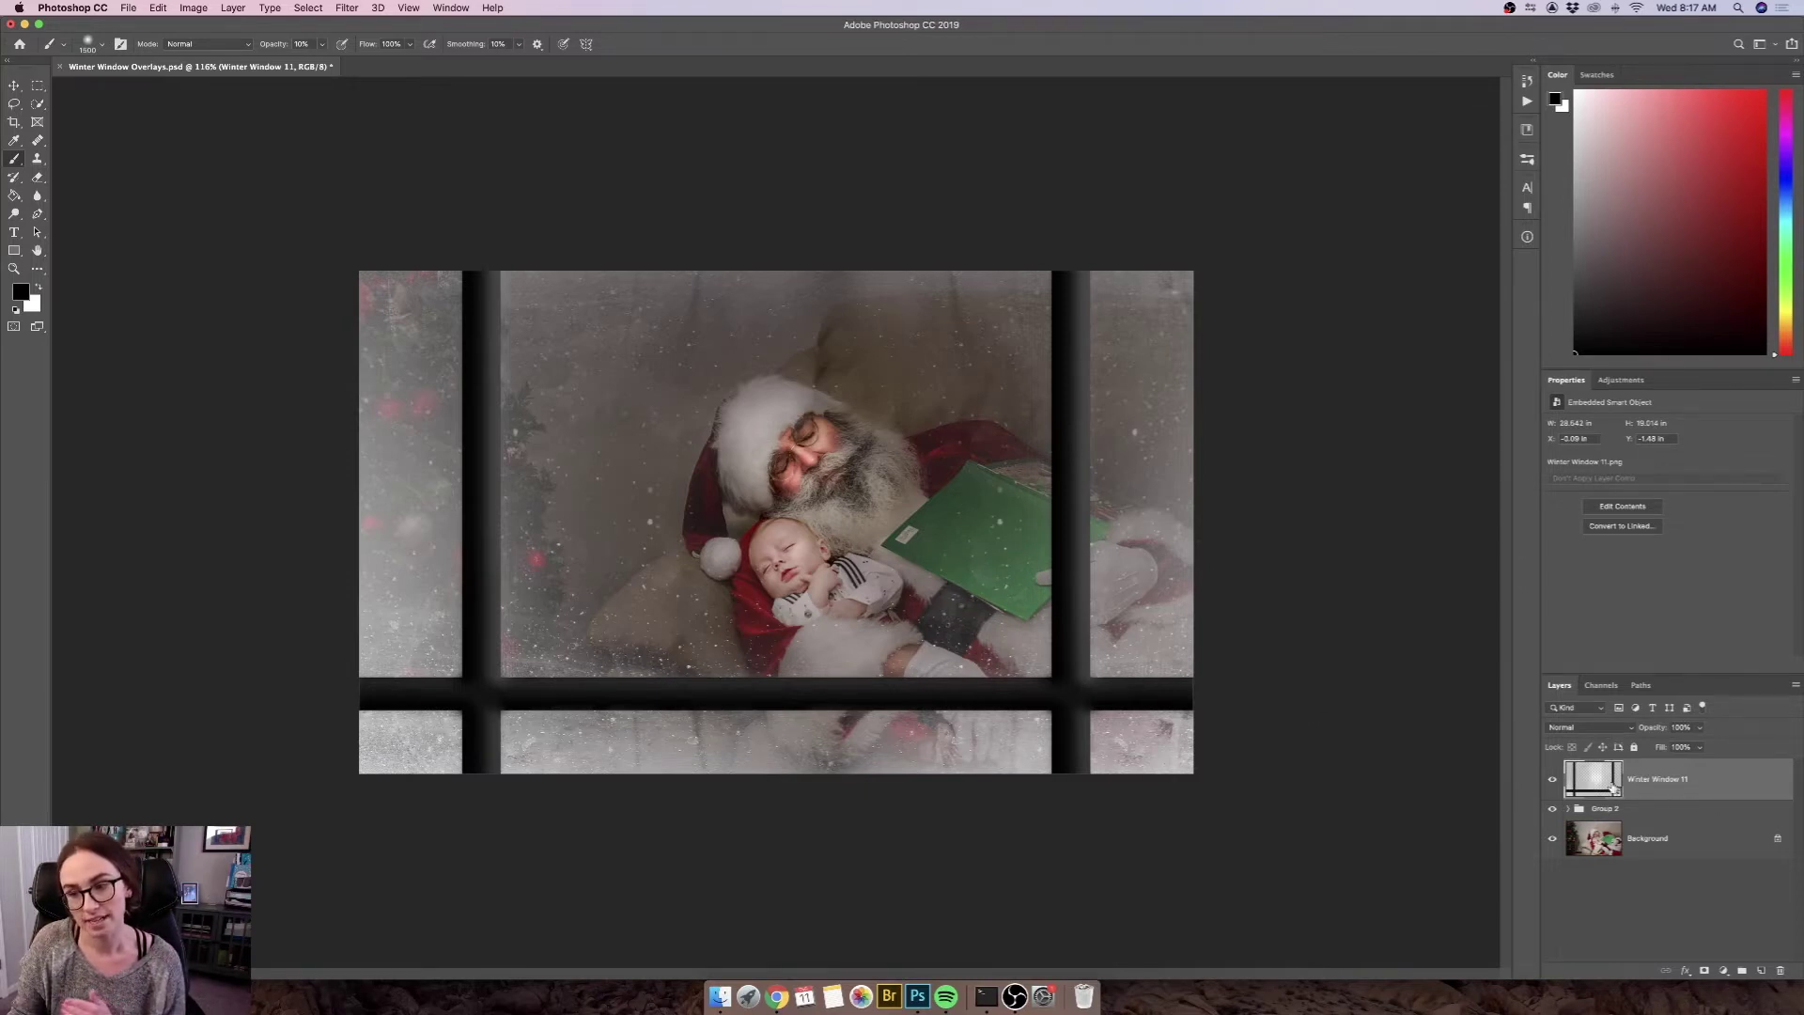
Step: Try an 8.9 px Gaussian Blur on Winter Window 11, cancel it, and delete the layer
{"action": "left_click", "coordinate": [346, 8]}
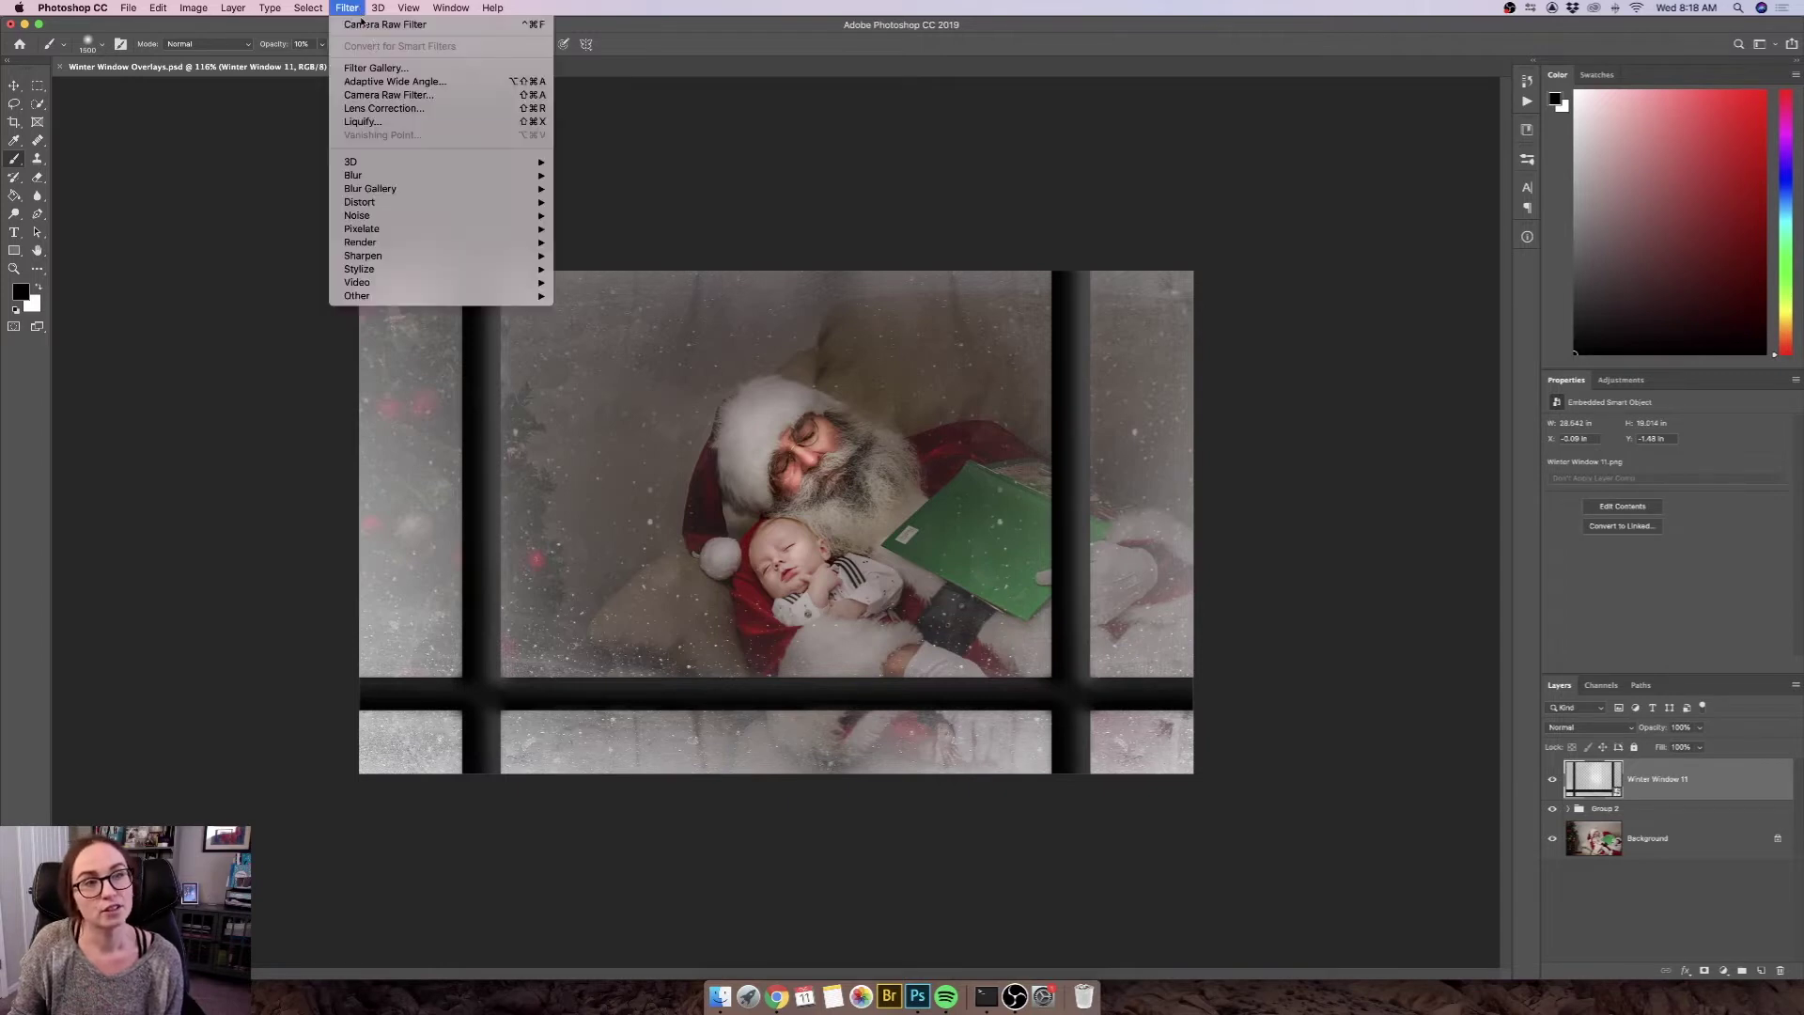
{"action": "mouse_move", "coordinate": [400, 176]}
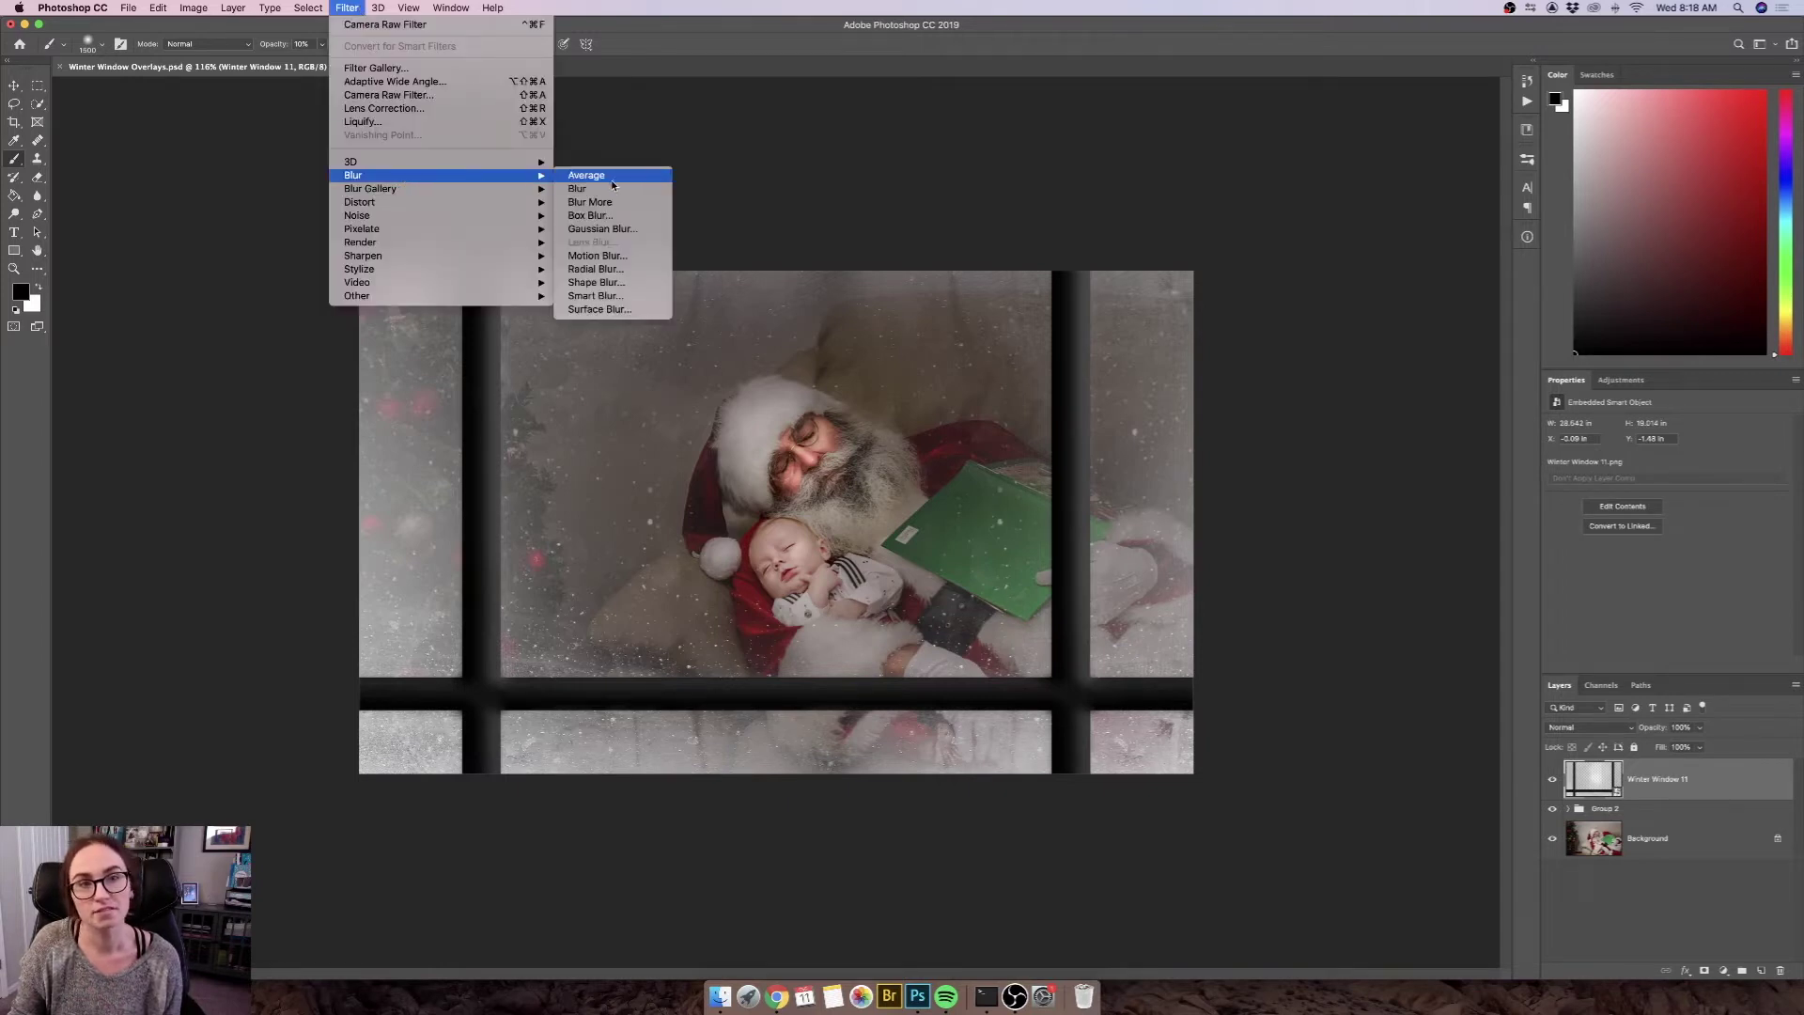
{"action": "left_click", "coordinate": [613, 233]}
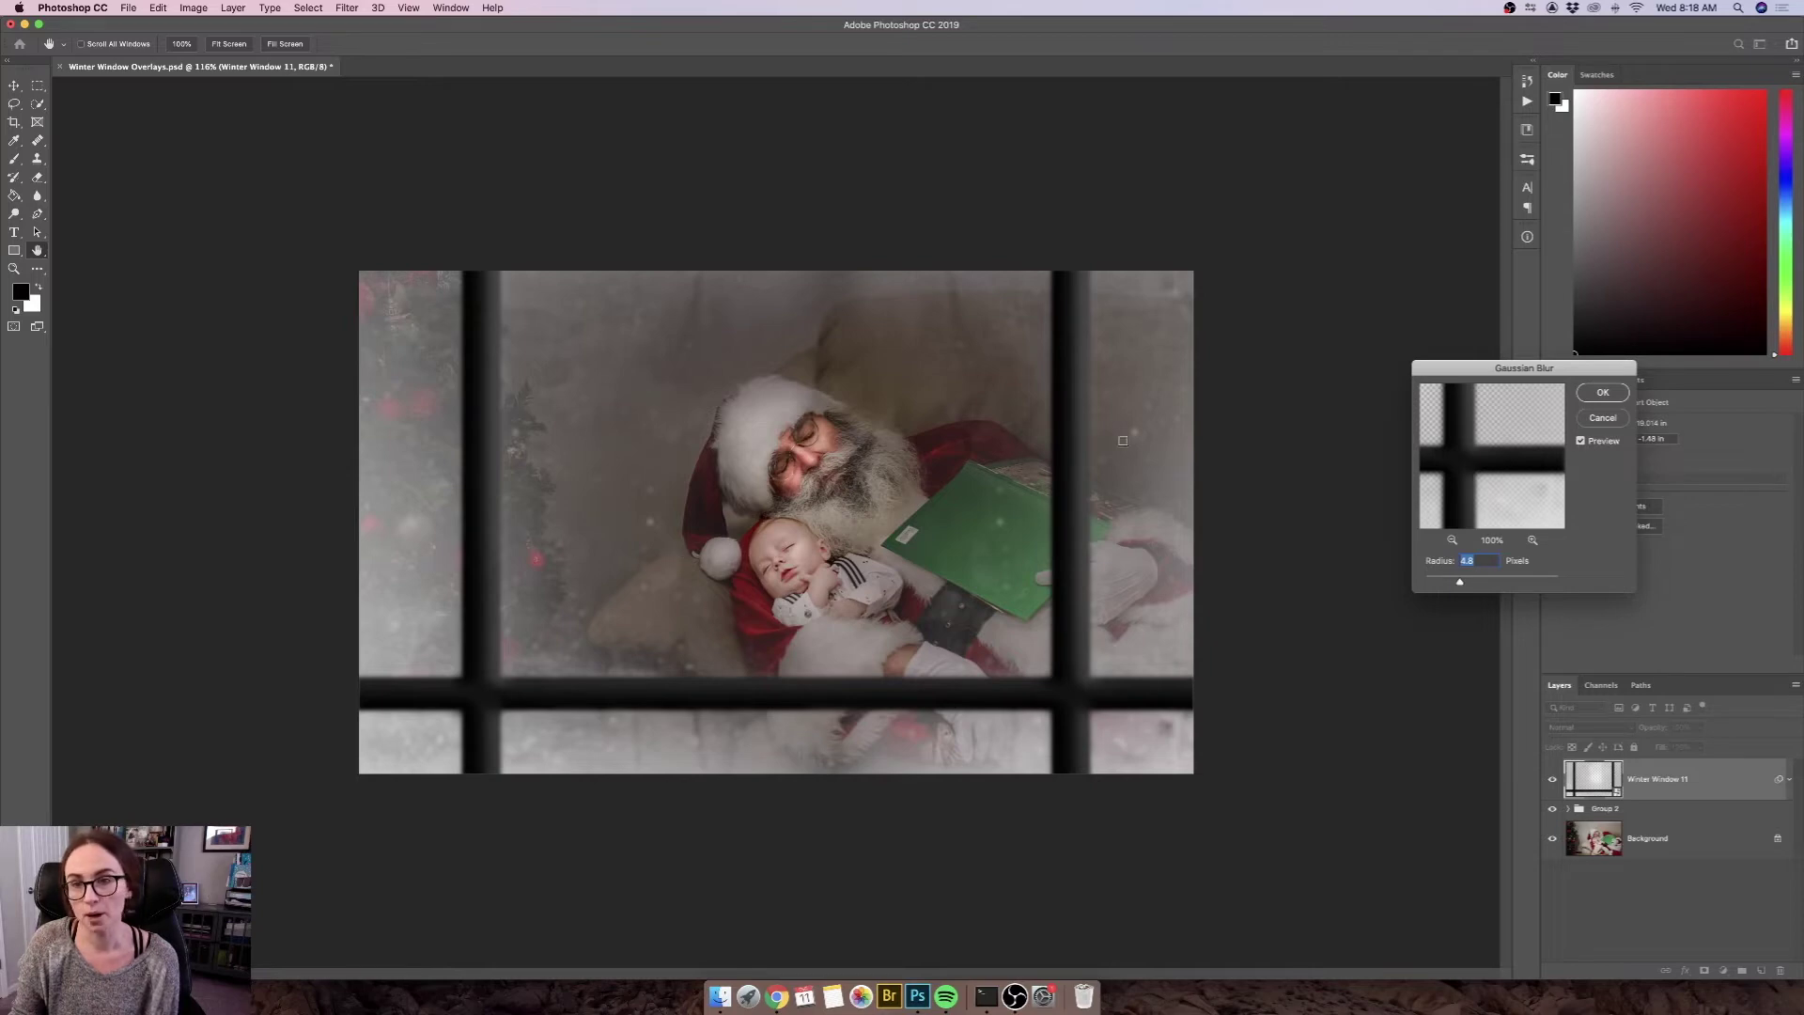
{"action": "left_click_drag", "start_coordinate": [1461, 582], "coordinate": [1482, 585]}
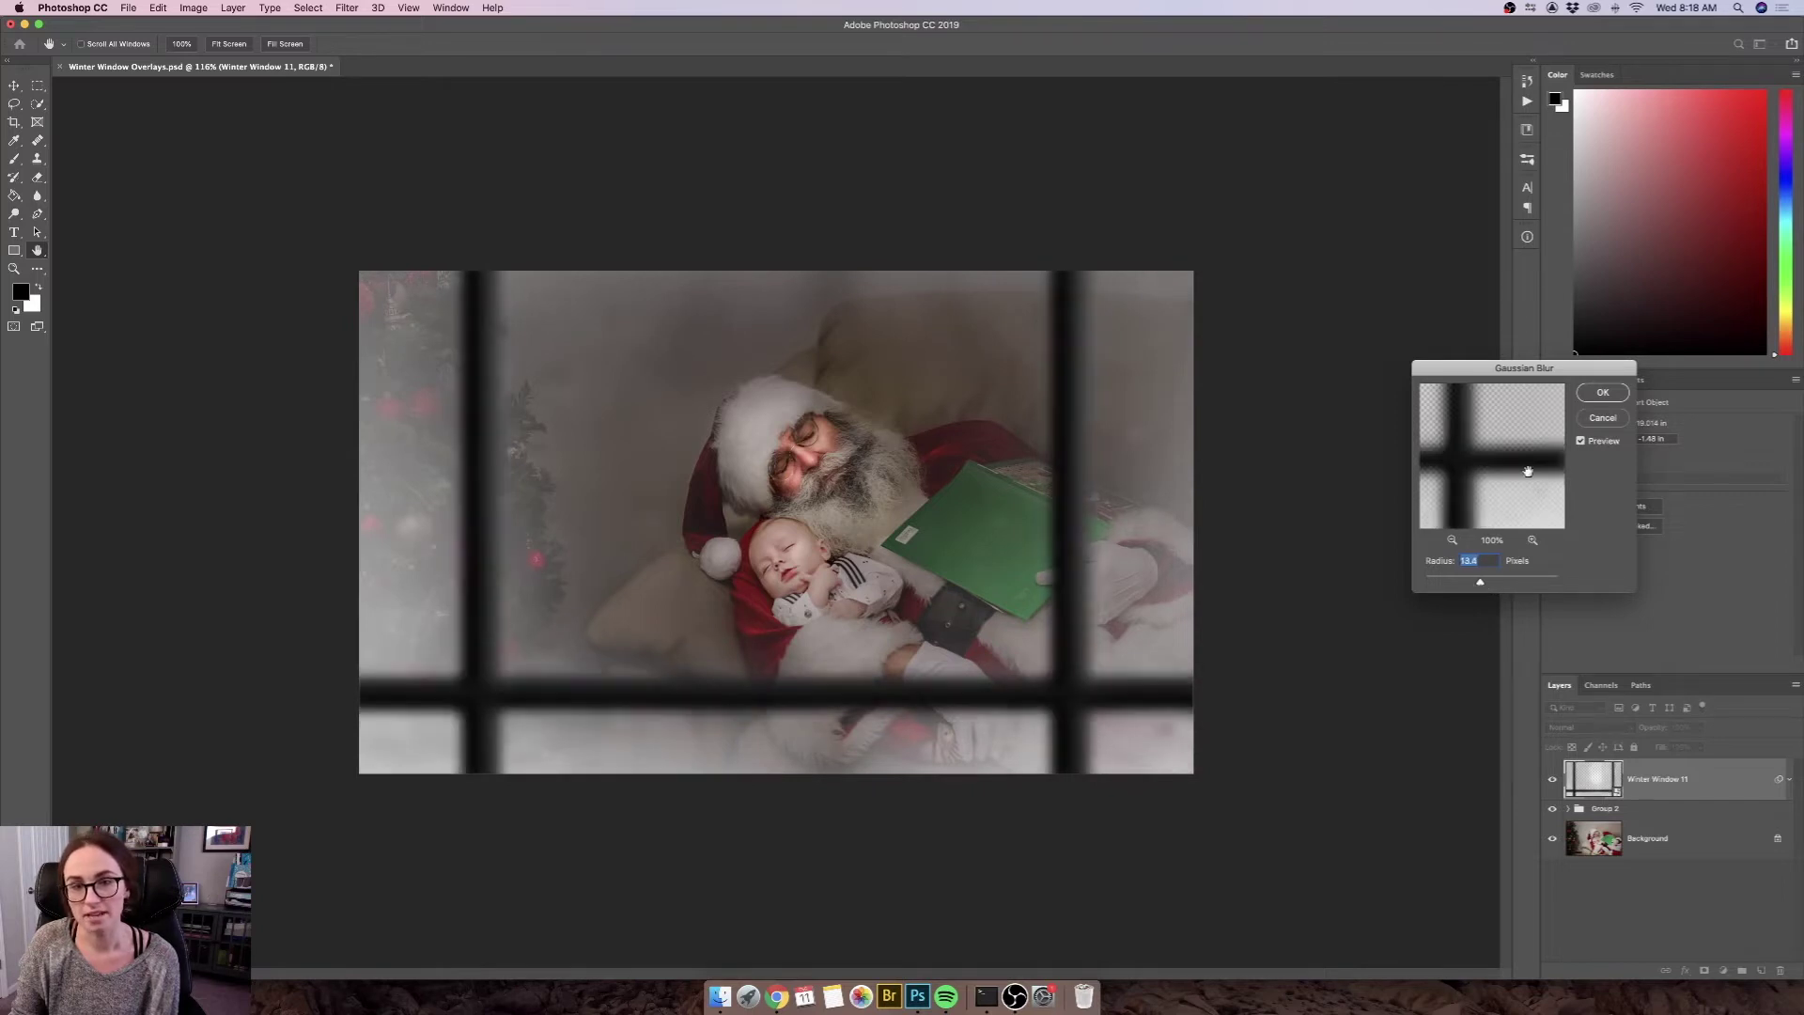
{"action": "left_click", "coordinate": [1601, 418]}
{"action": "left_click_drag", "start_coordinate": [1694, 787], "coordinate": [1779, 968]}
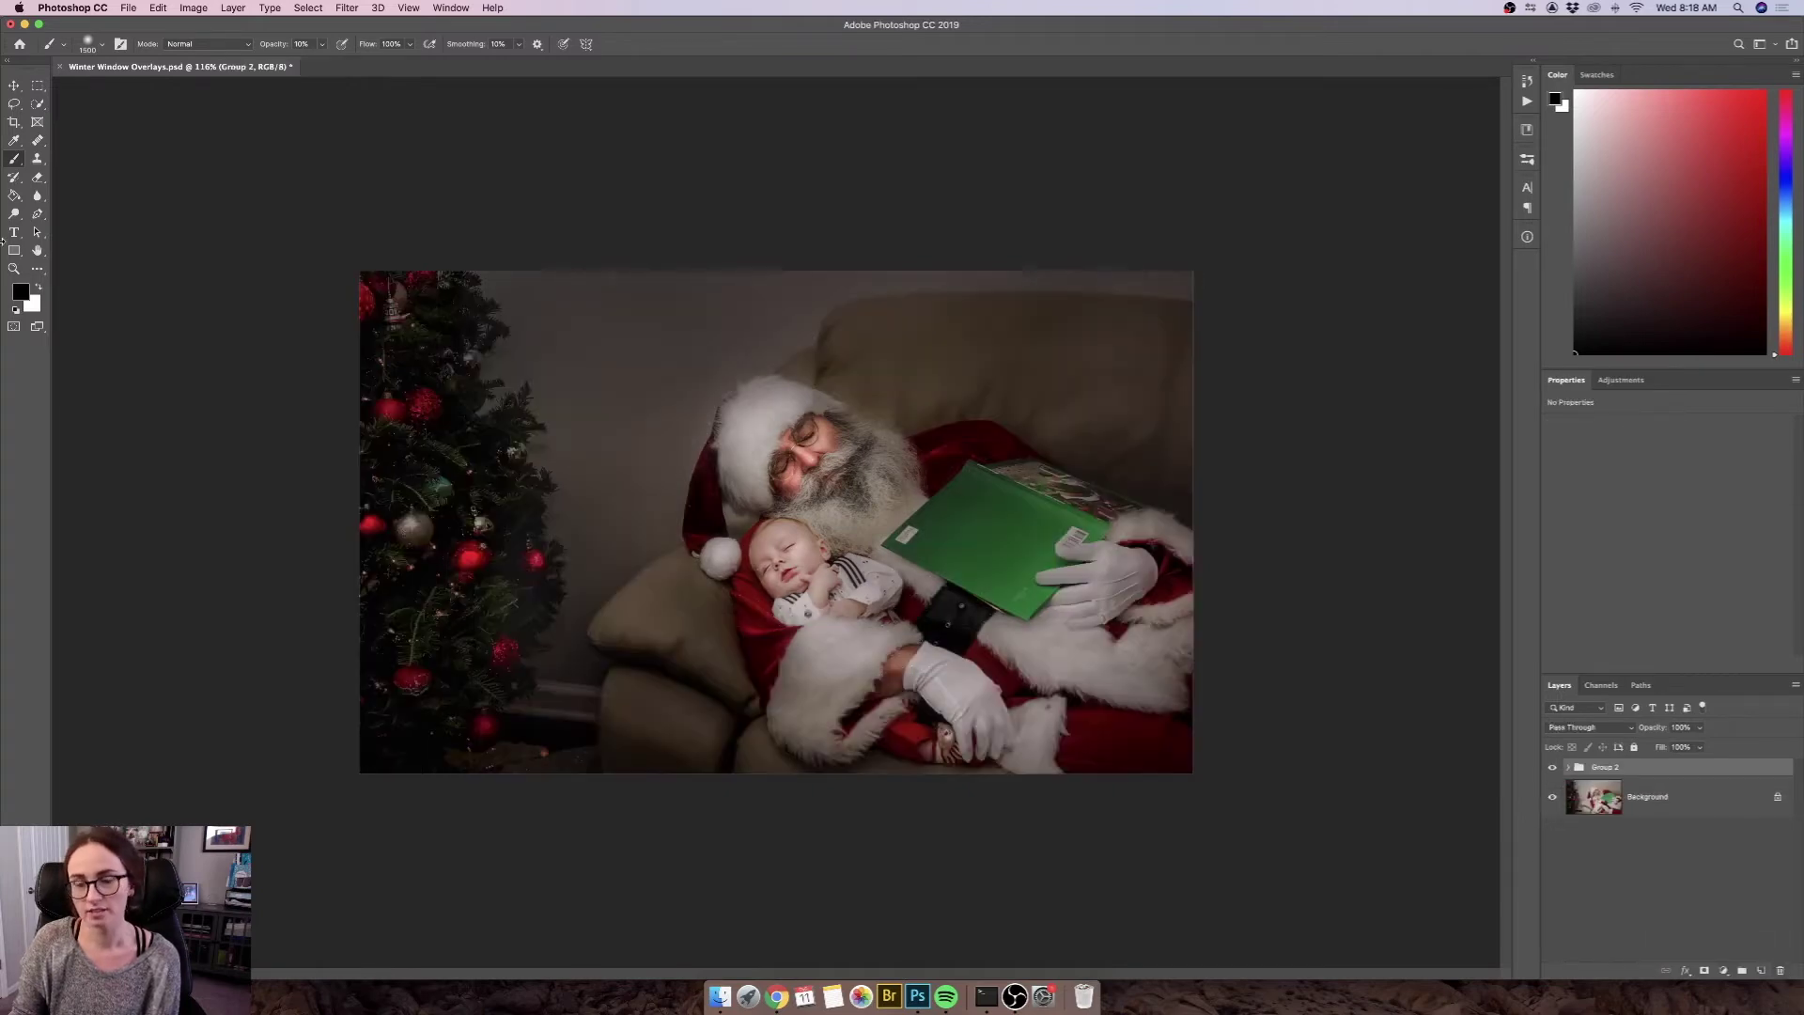
Step: Place Winter Window 01.png into the document as an embedded image
{"action": "left_click", "coordinate": [128, 8]}
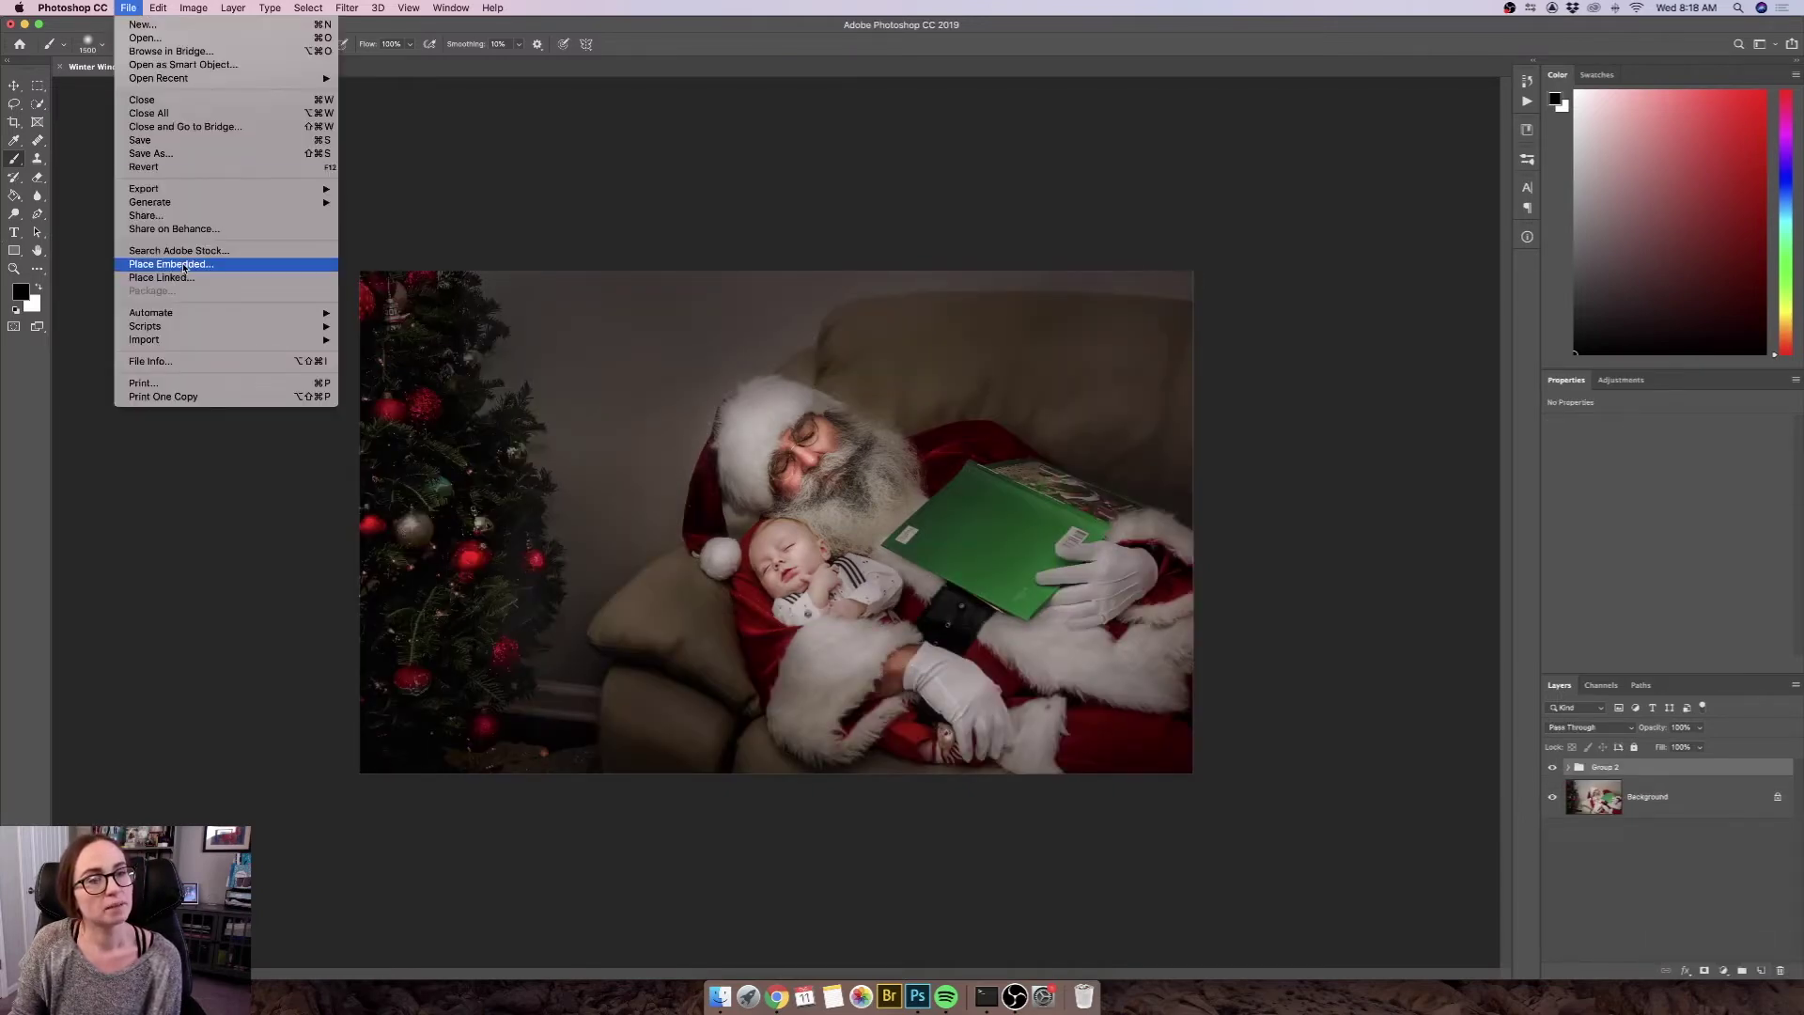
{"action": "left_click", "coordinate": [184, 266]}
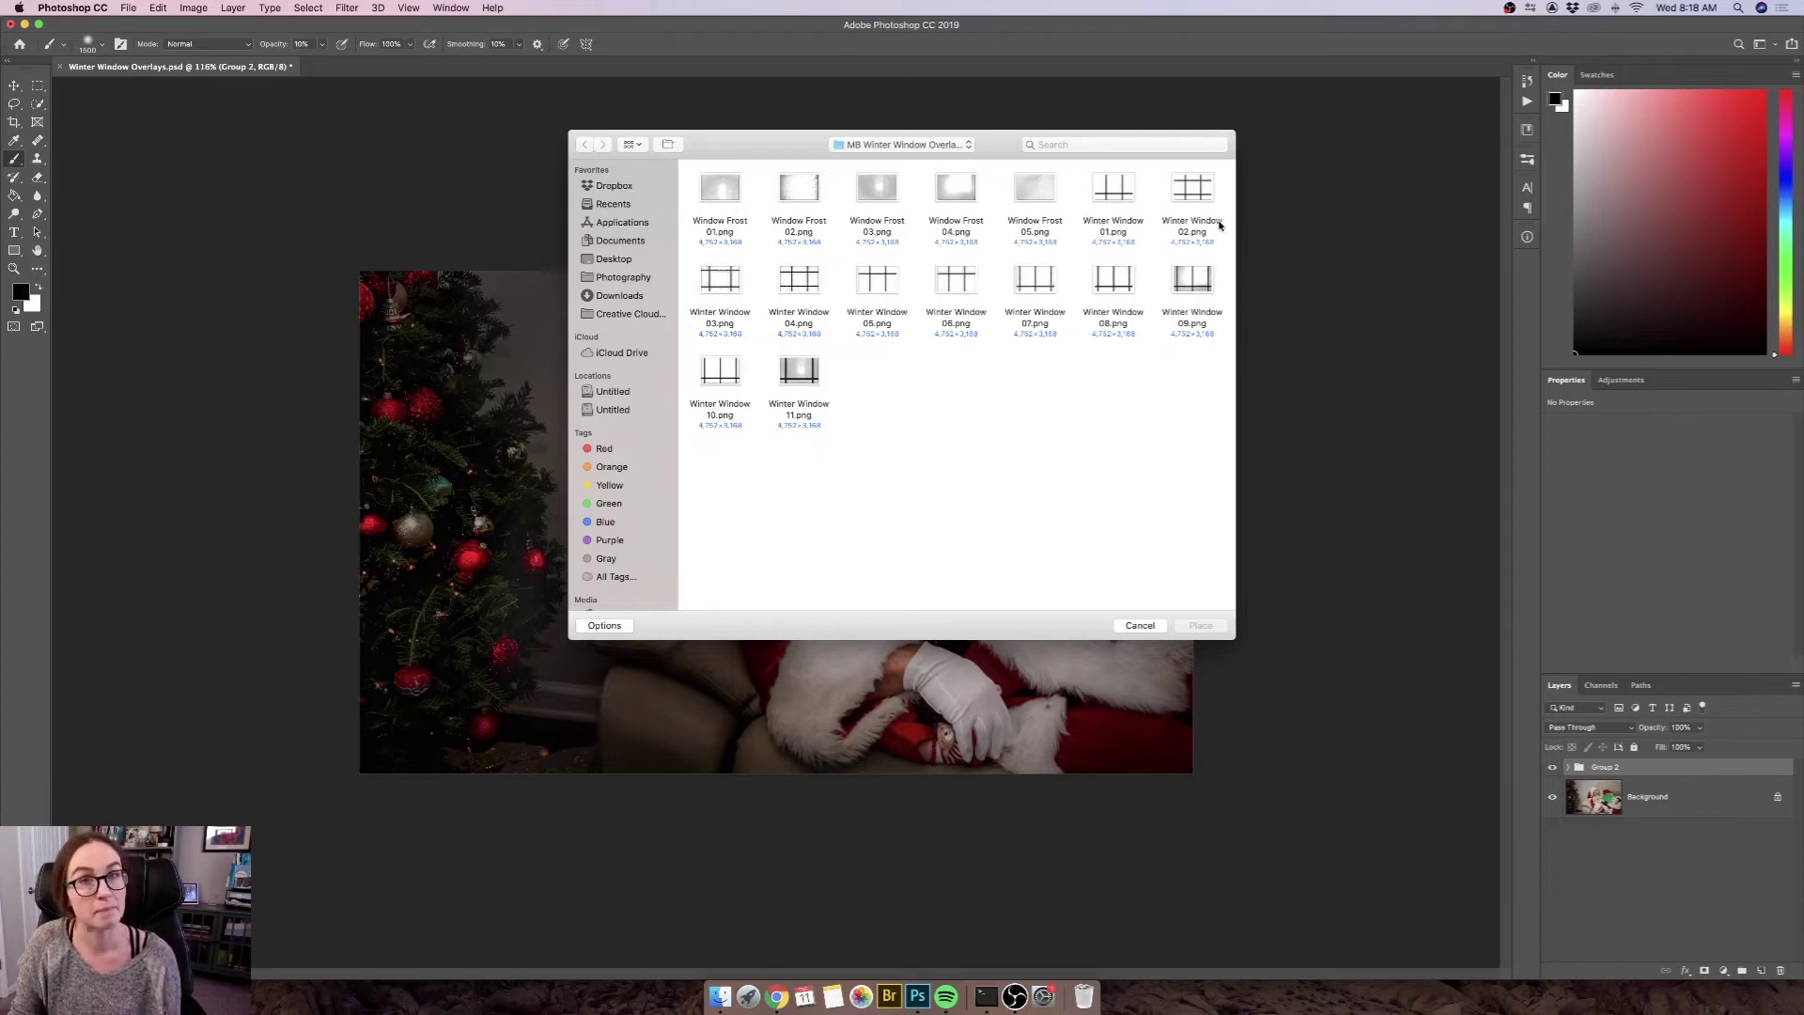
{"action": "left_click", "coordinate": [1113, 195]}
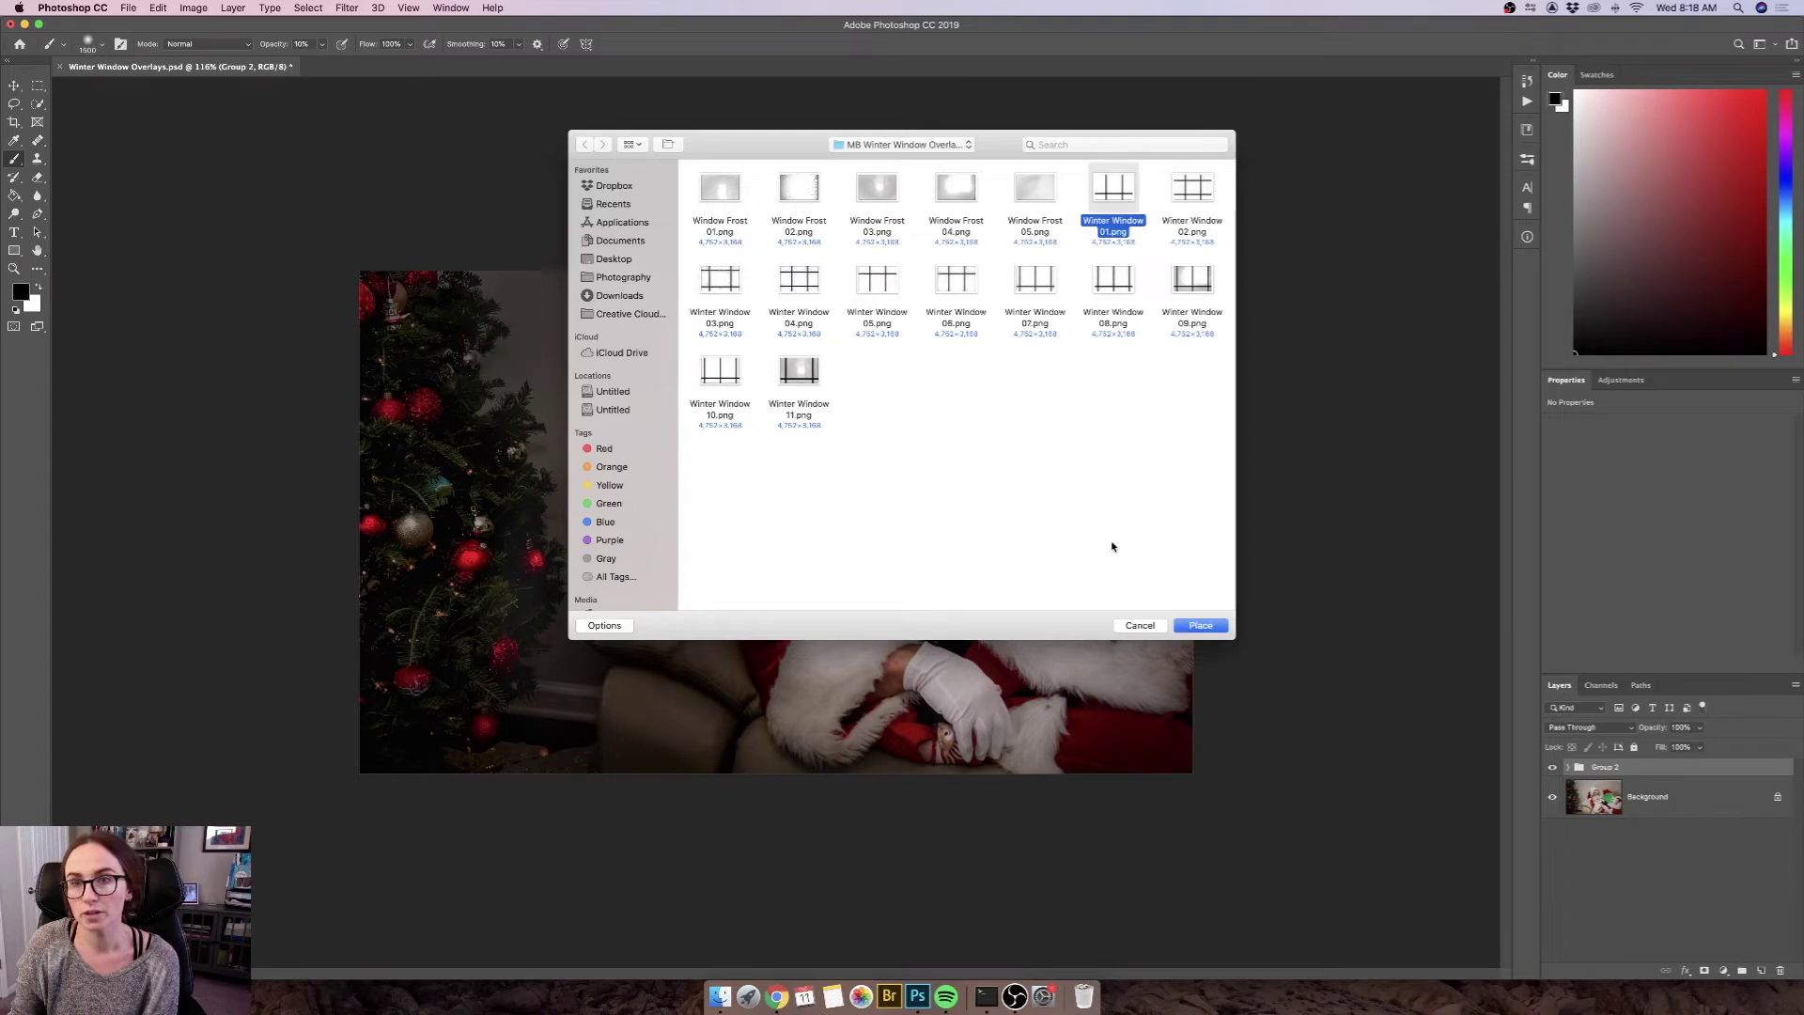
{"action": "left_click", "coordinate": [1200, 625]}
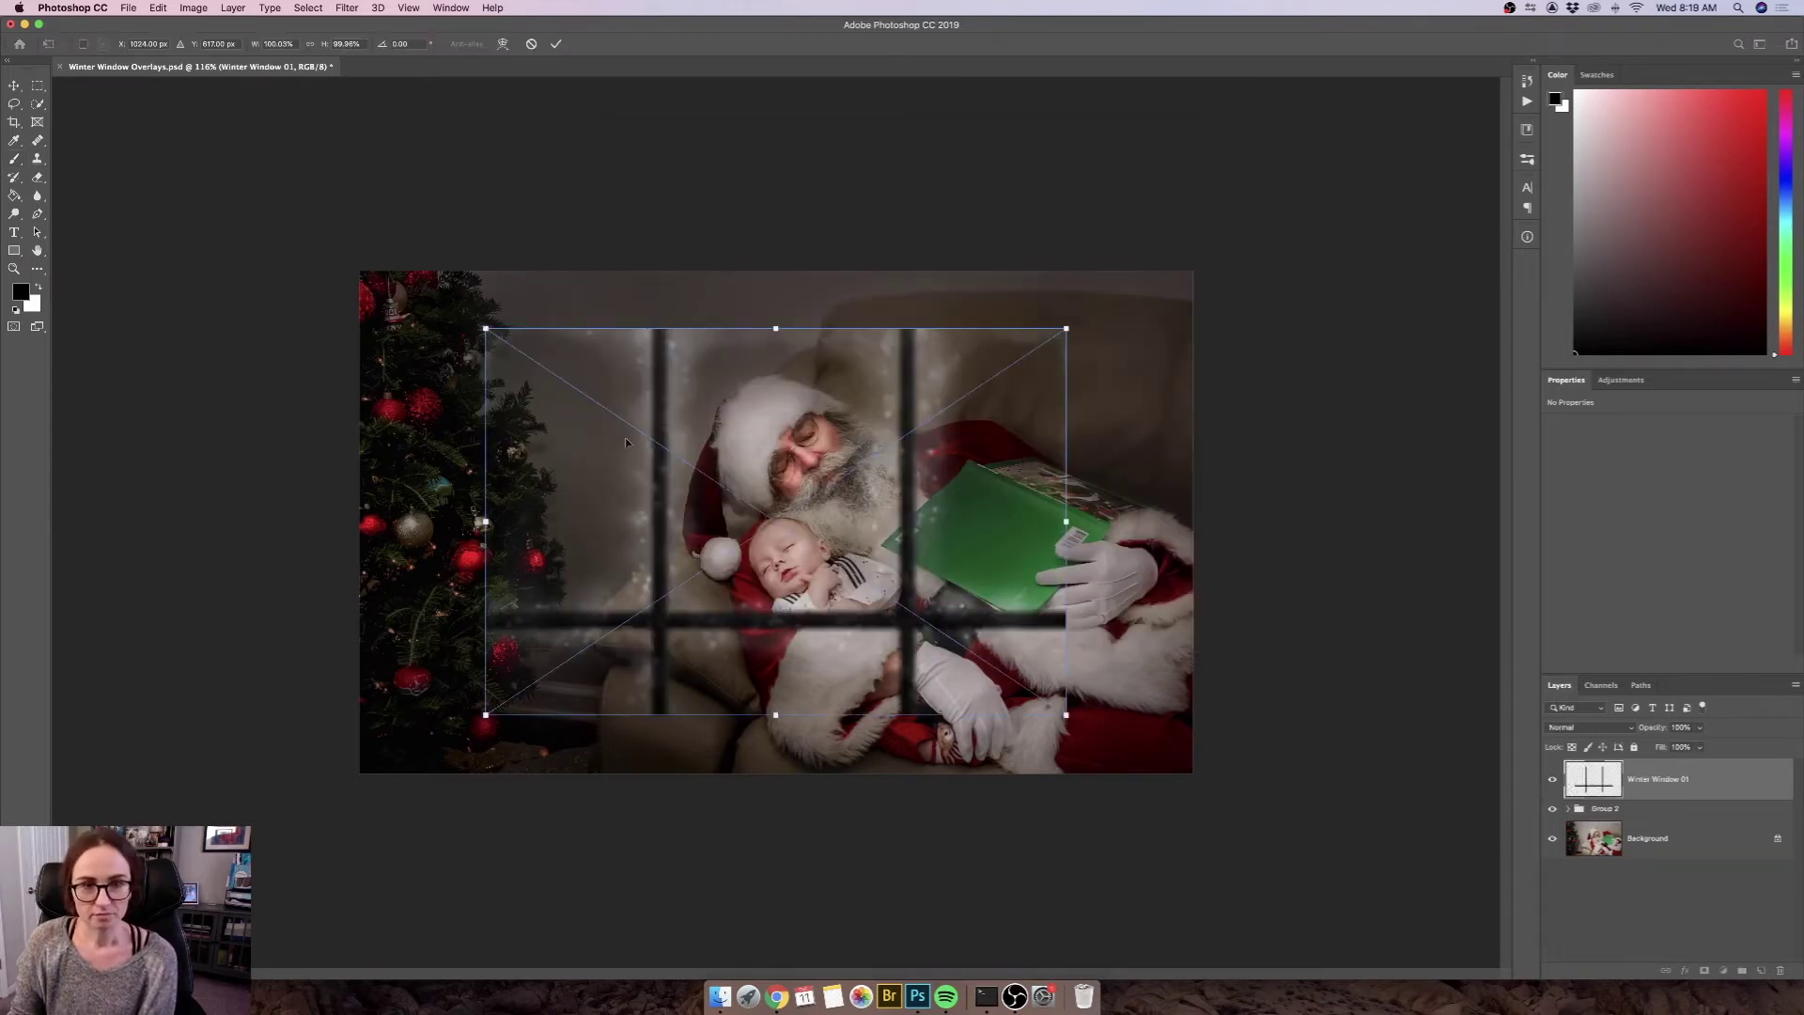
Step: Move the overlay to the top-left corner, scale it to about 144%, raise it 12 px and commit
{"action": "left_click_drag", "start_coordinate": [701, 526], "coordinate": [574, 469]}
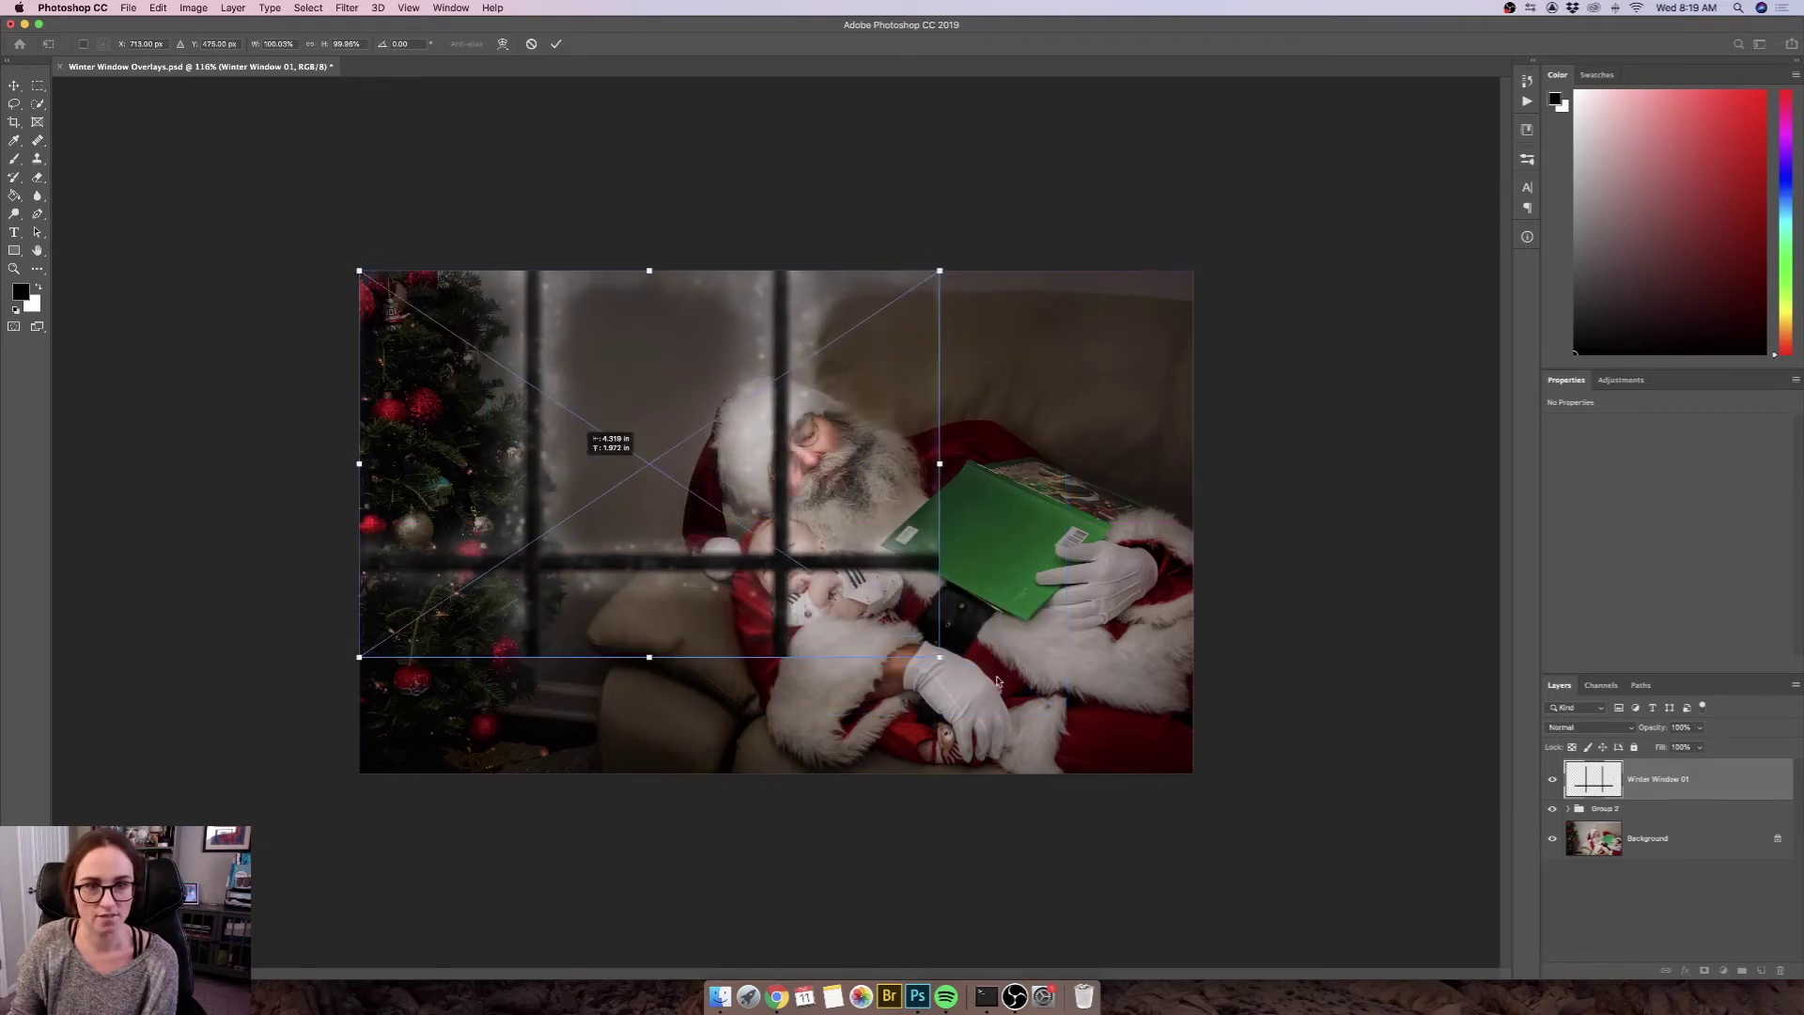
{"action": "left_click_drag", "start_coordinate": [941, 658], "coordinate": [1216, 792]}
{"action": "left_click_drag", "start_coordinate": [1121, 749], "coordinate": [1120, 740]}
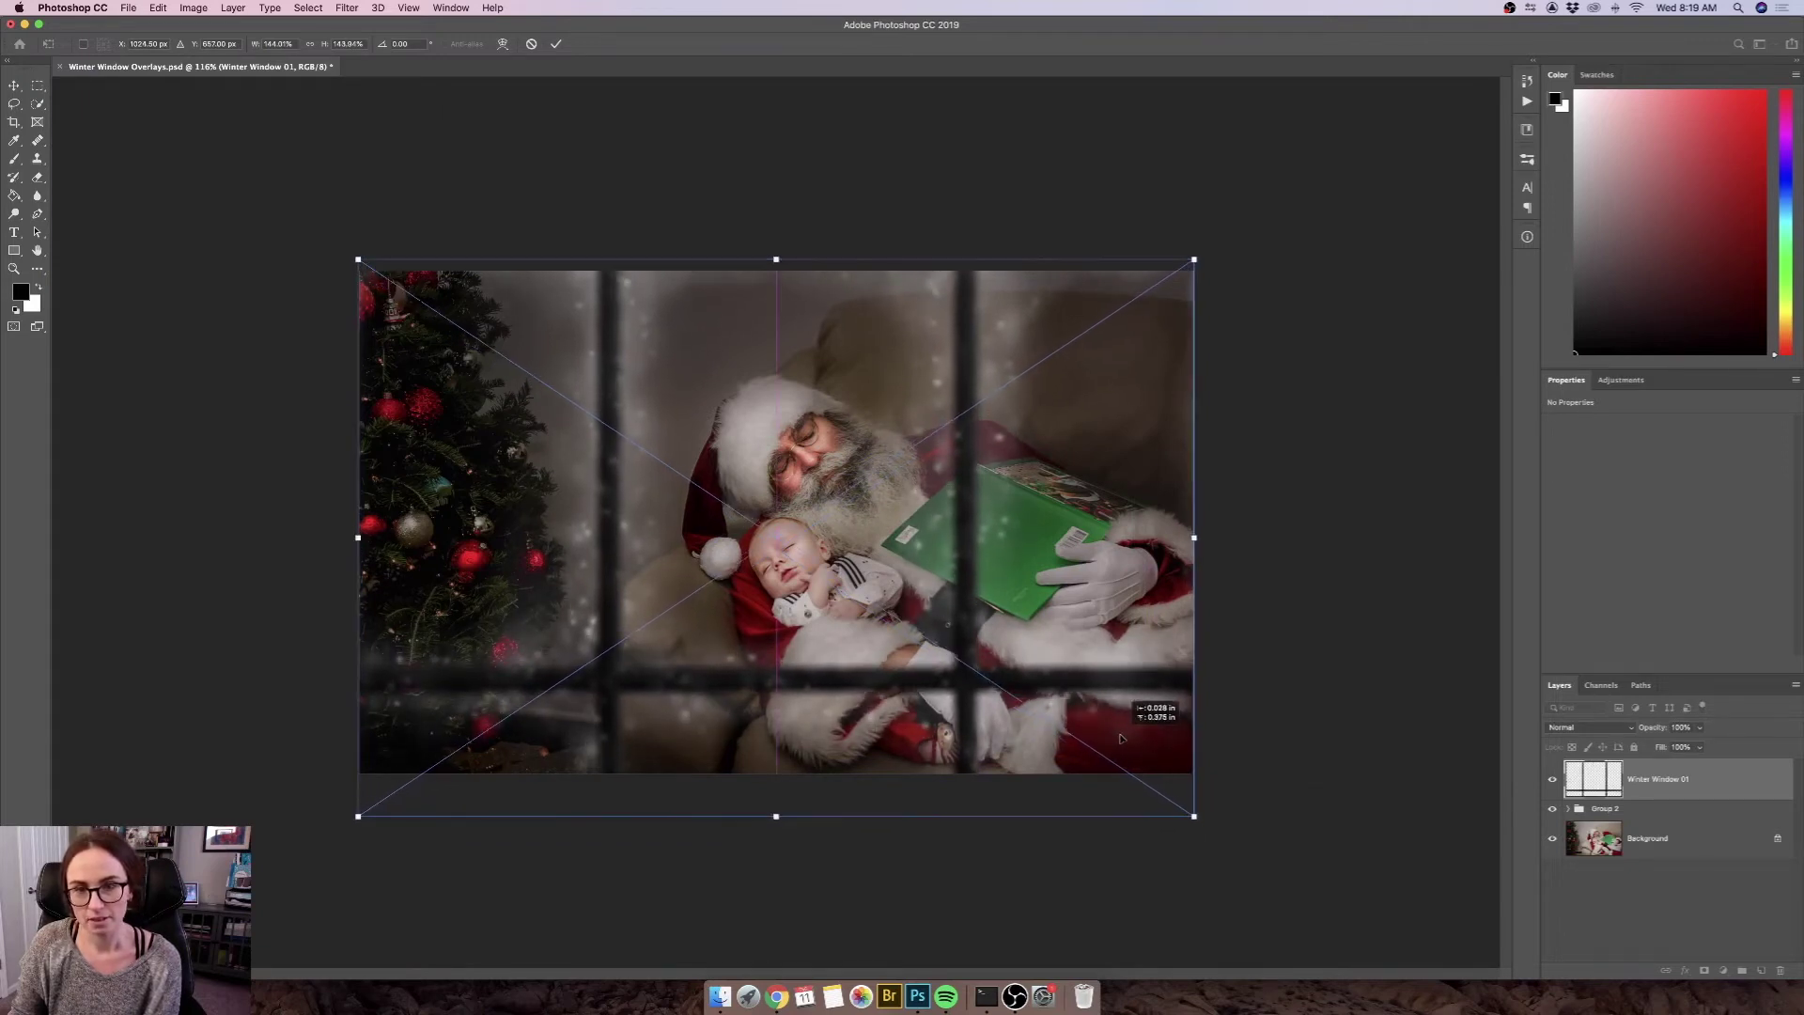
{"action": "left_click", "coordinate": [557, 43]}
{"action": "key", "text": "b"}
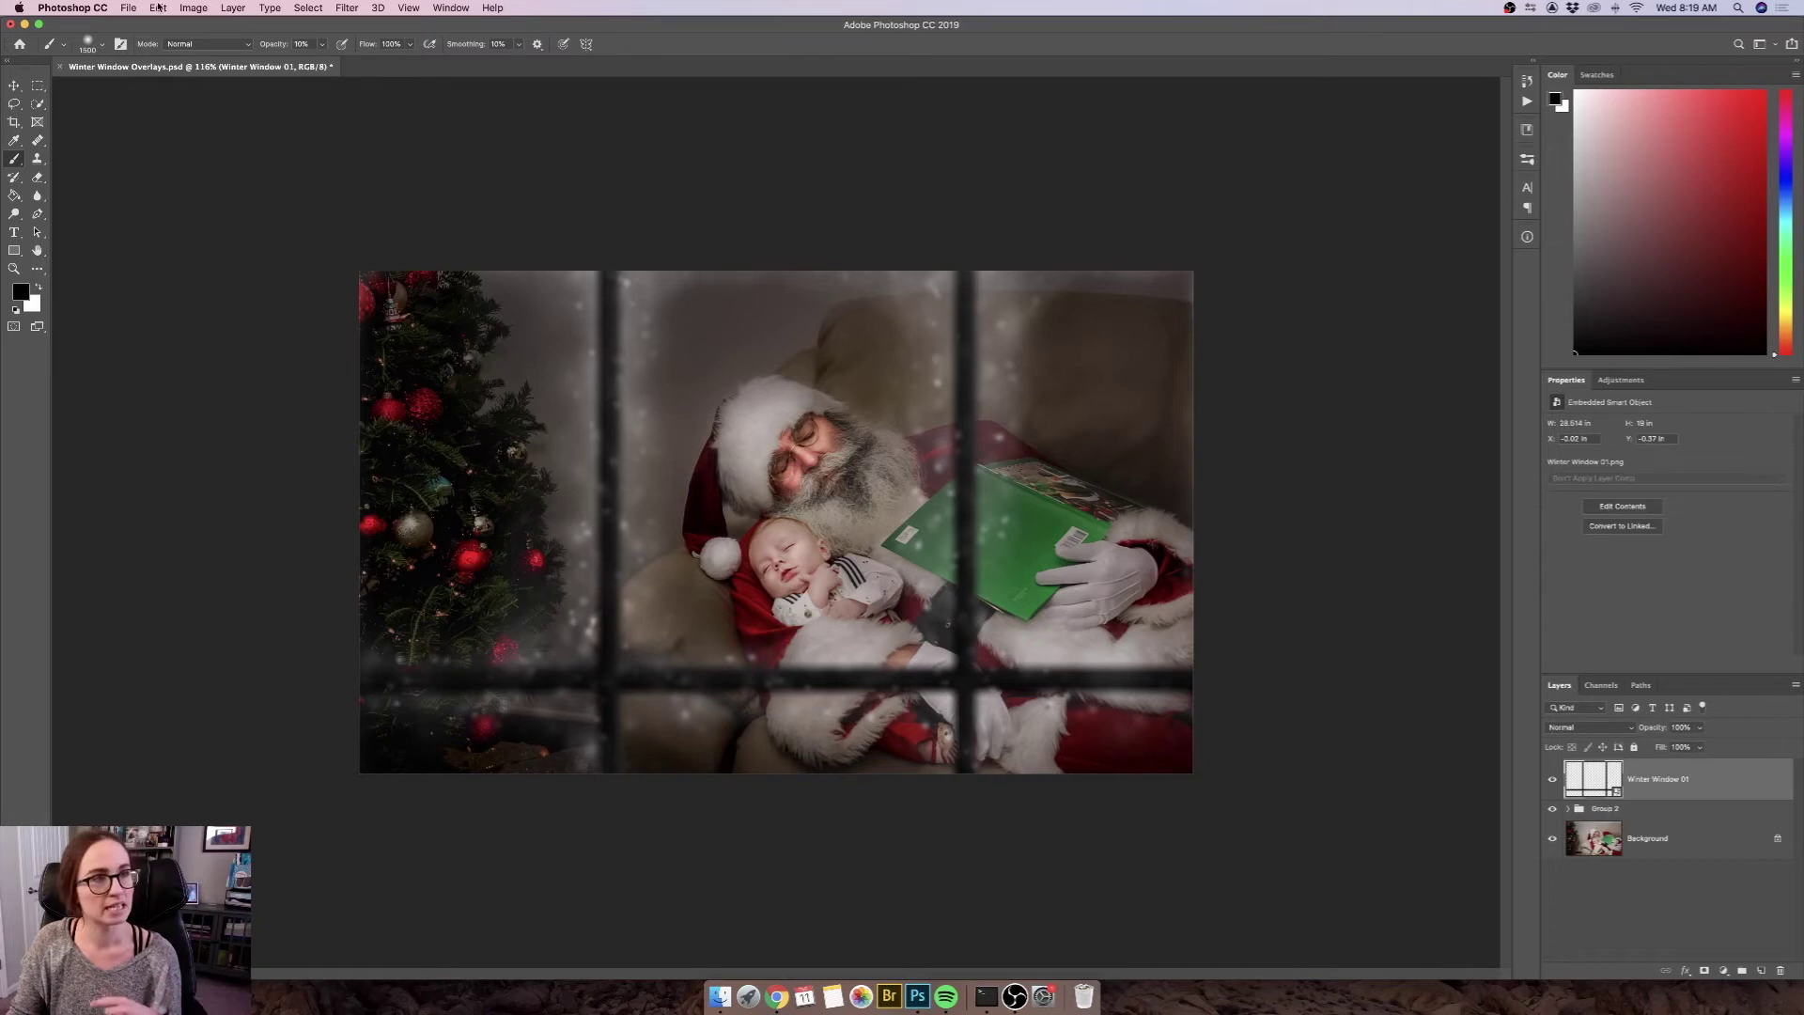
Step: Place the Window Frost 03 image into the document as an embedded image
{"action": "left_click", "coordinate": [127, 8]}
{"action": "left_click", "coordinate": [215, 271]}
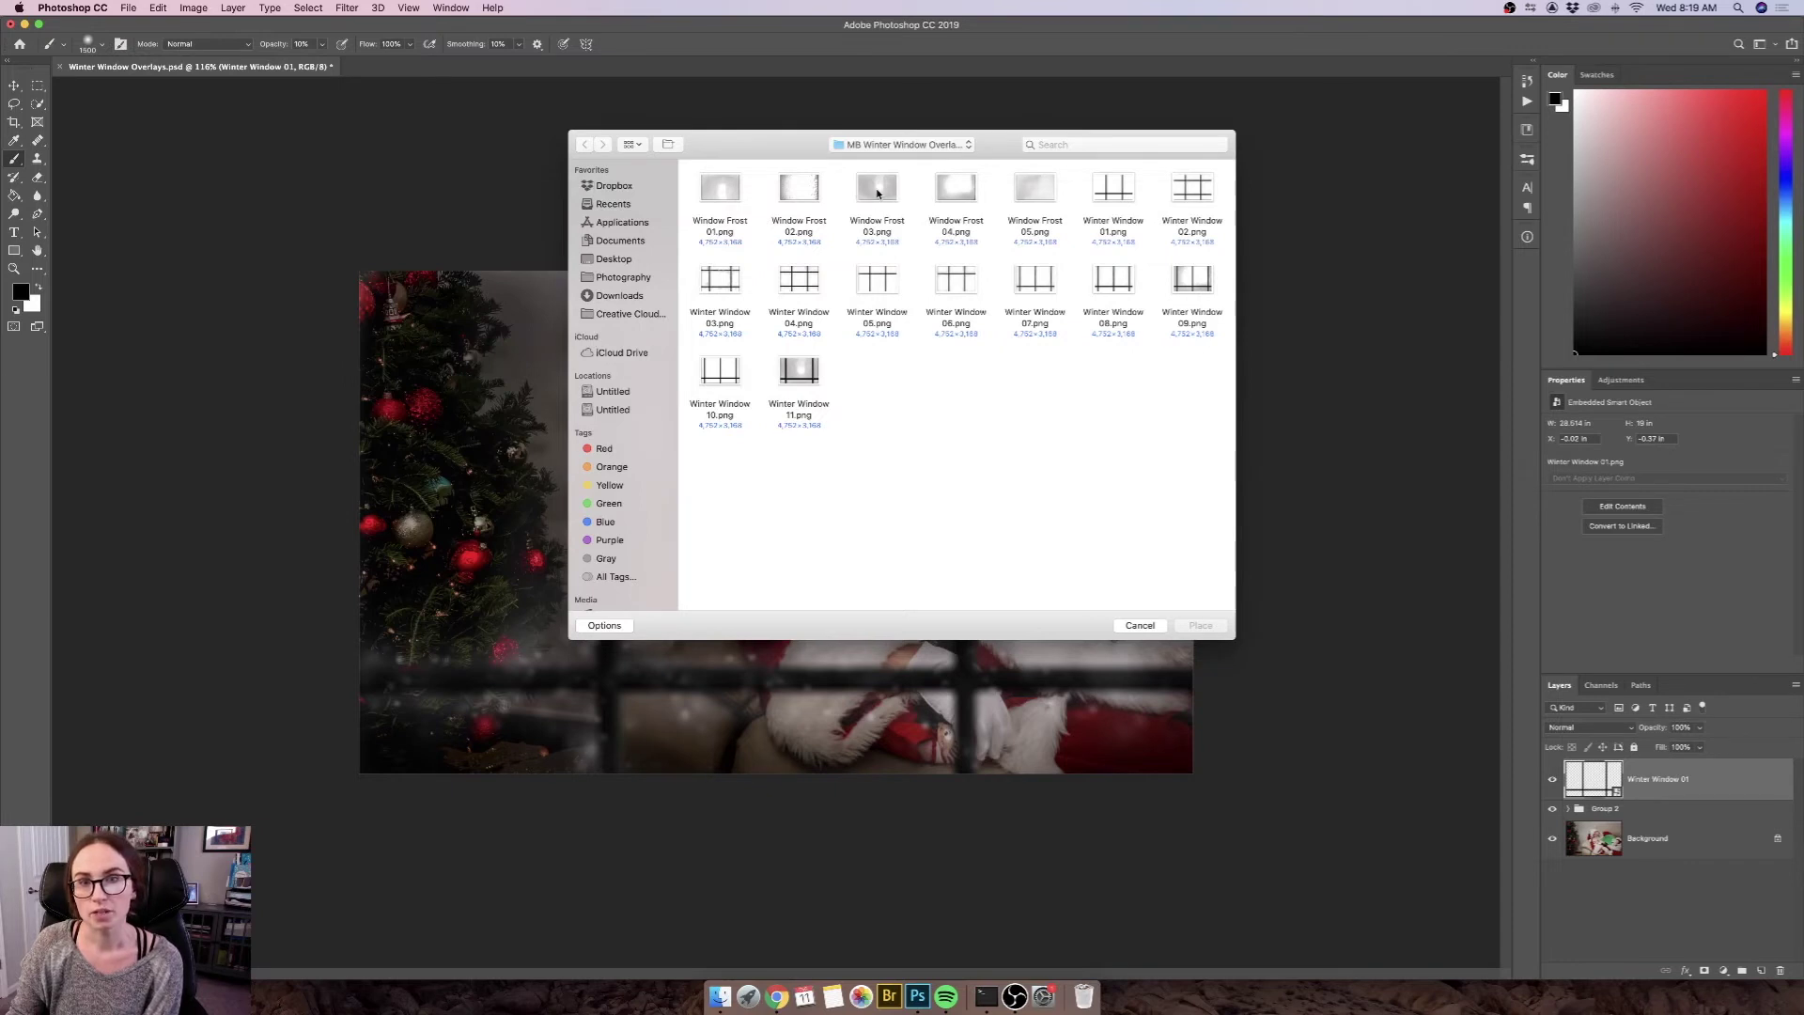
{"action": "left_click", "coordinate": [877, 193]}
{"action": "left_click", "coordinate": [1217, 630]}
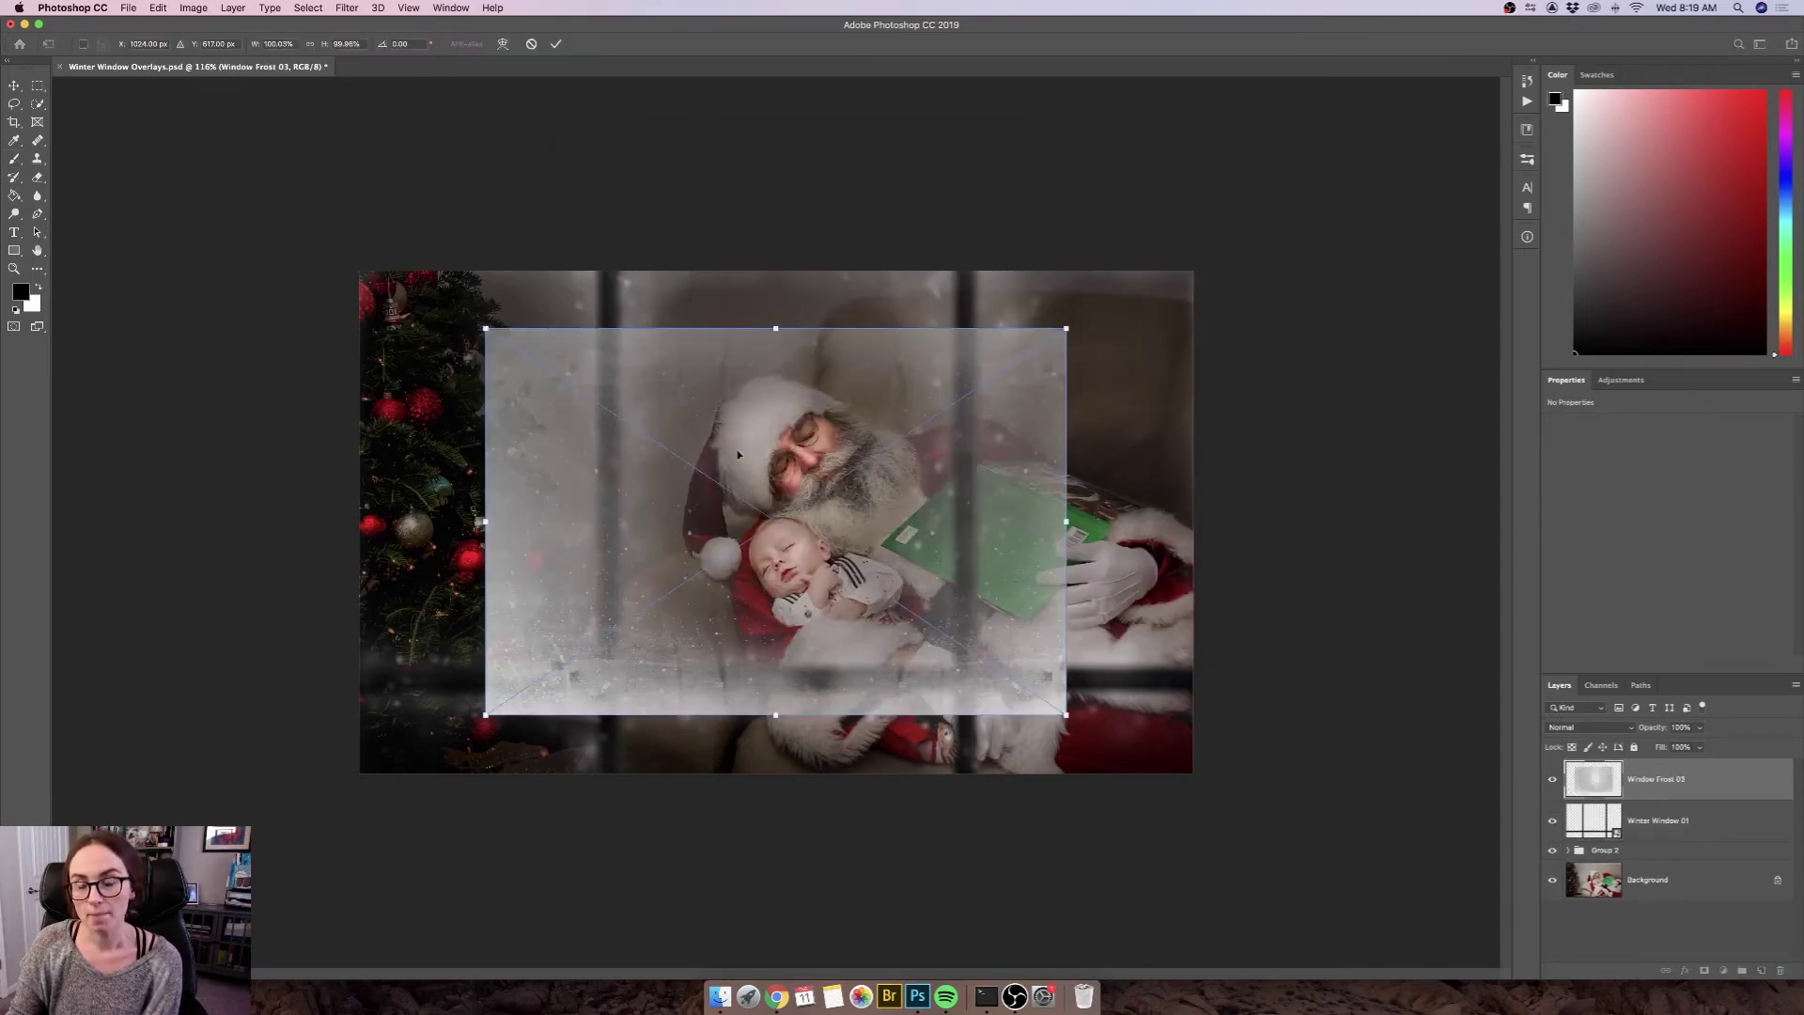
Step: Scale the frost to fill the photo from the top-left corner and move it beneath Winter Window 01
{"action": "left_click_drag", "start_coordinate": [731, 445], "coordinate": [600, 366]}
{"action": "left_click_drag", "start_coordinate": [930, 660], "coordinate": [1213, 792]}
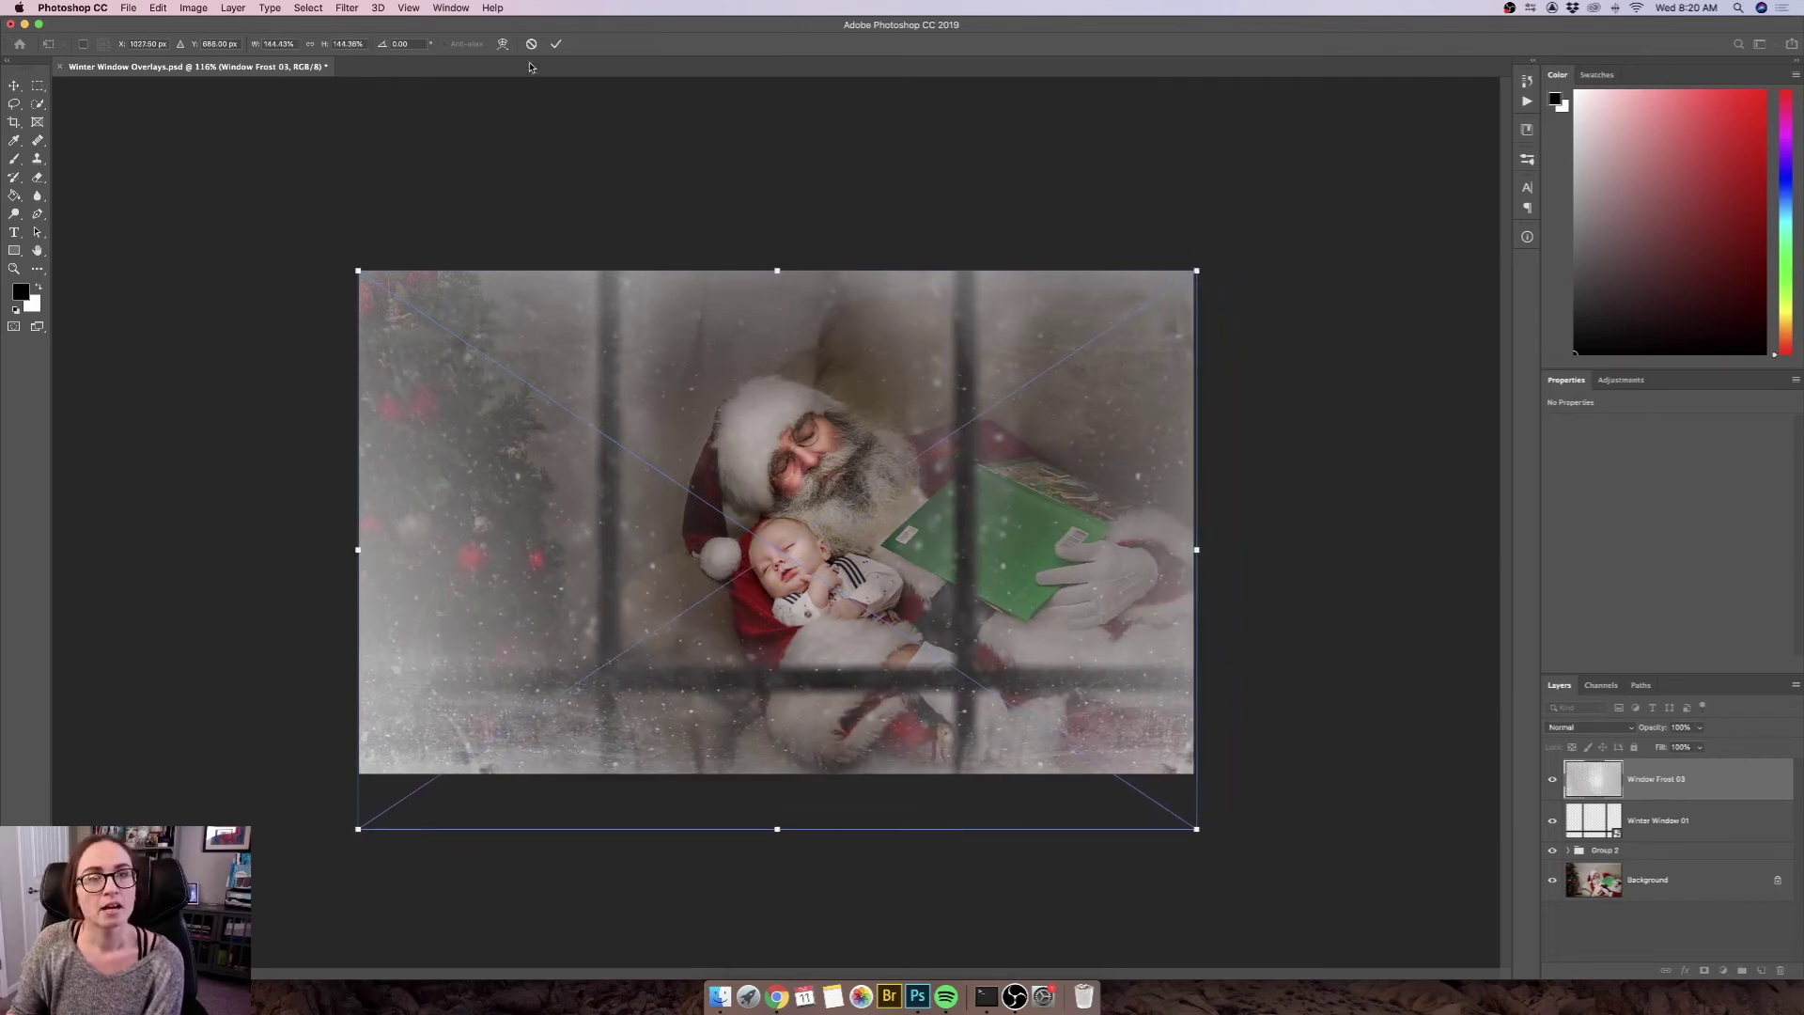
{"action": "left_click", "coordinate": [555, 44]}
{"action": "key", "text": "b"}
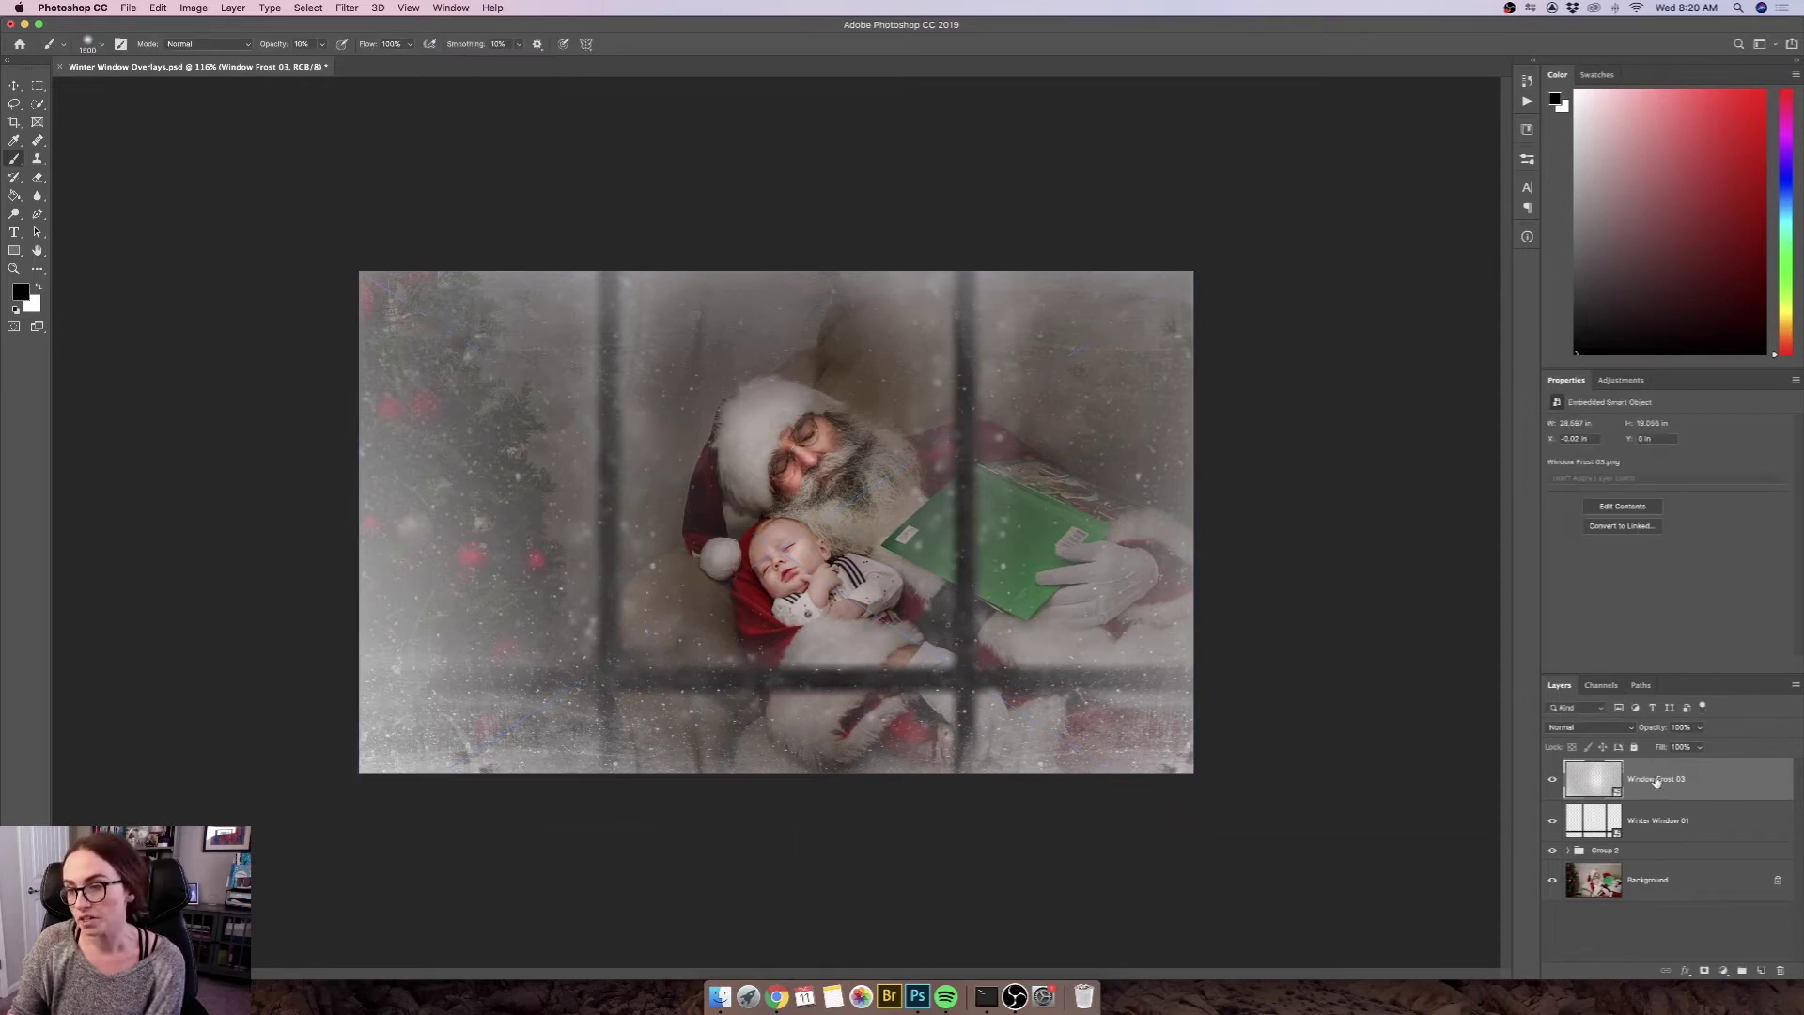
{"action": "left_click_drag", "start_coordinate": [1683, 780], "coordinate": [1680, 838]}
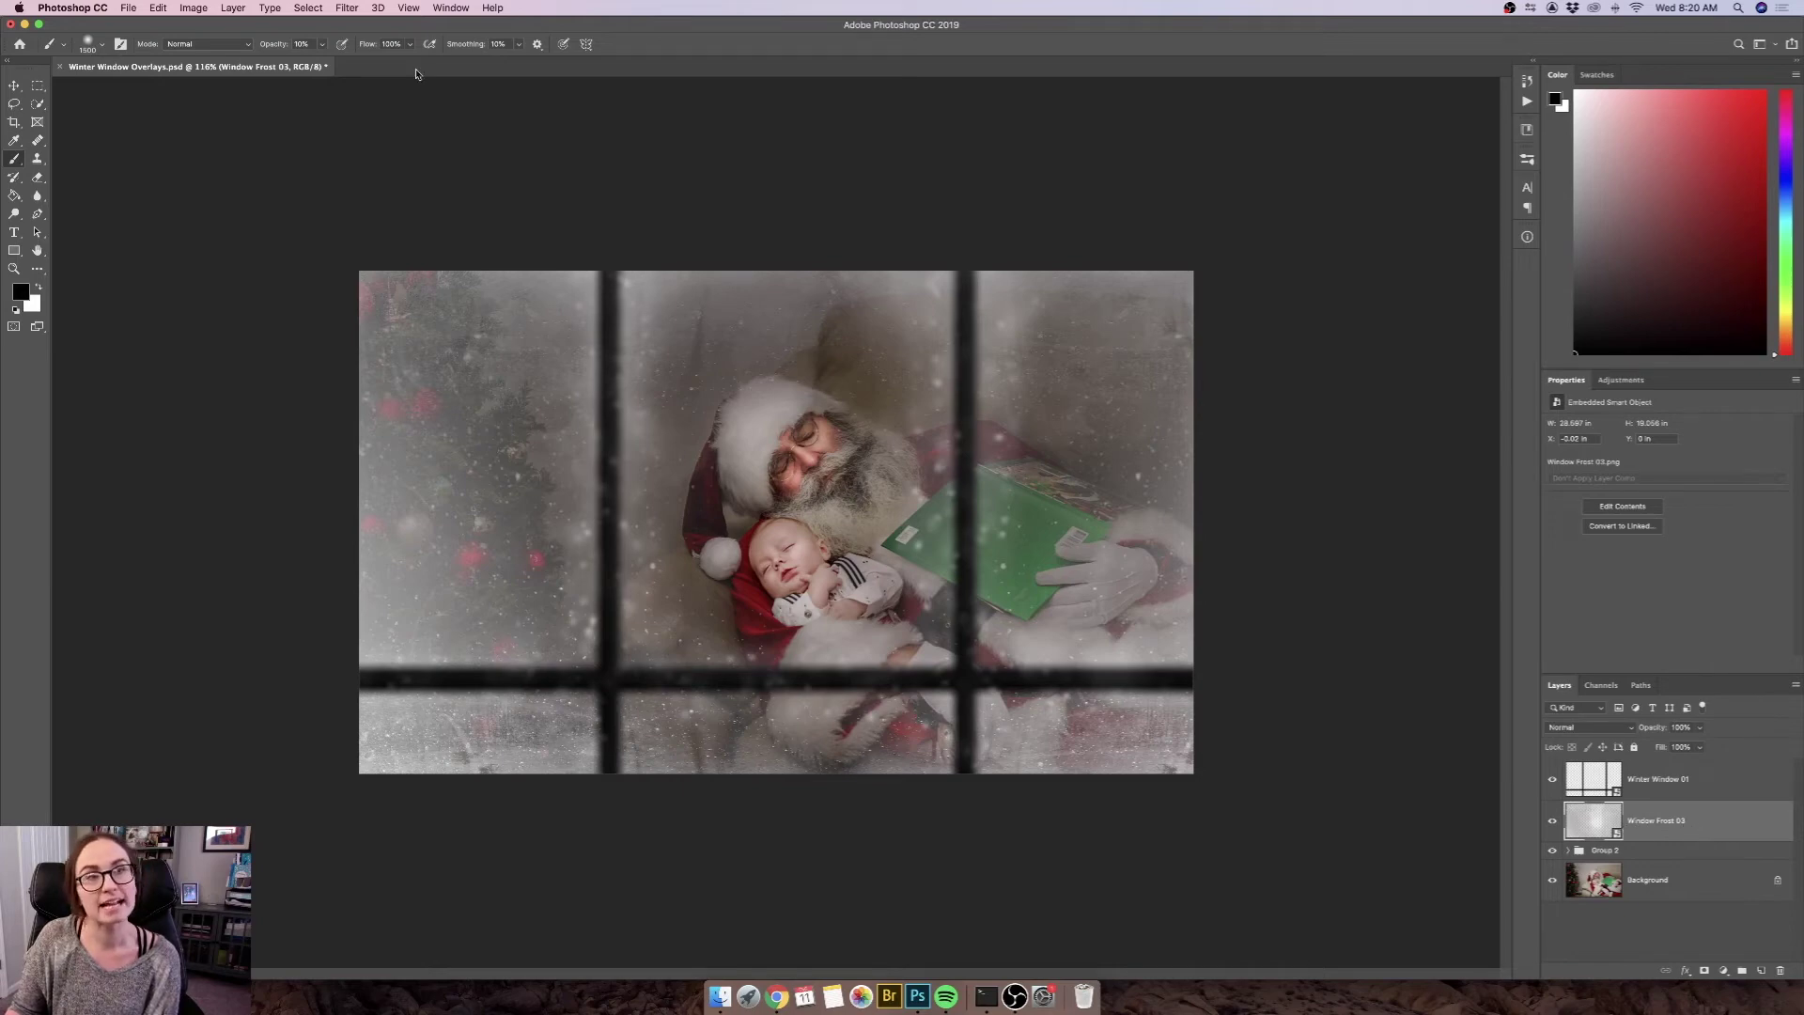
Step: Apply a Gaussian Blur of about 1.2 pixels to the Window Frost 03 layer
{"action": "left_click", "coordinate": [351, 9]}
{"action": "mouse_move", "coordinate": [357, 179]}
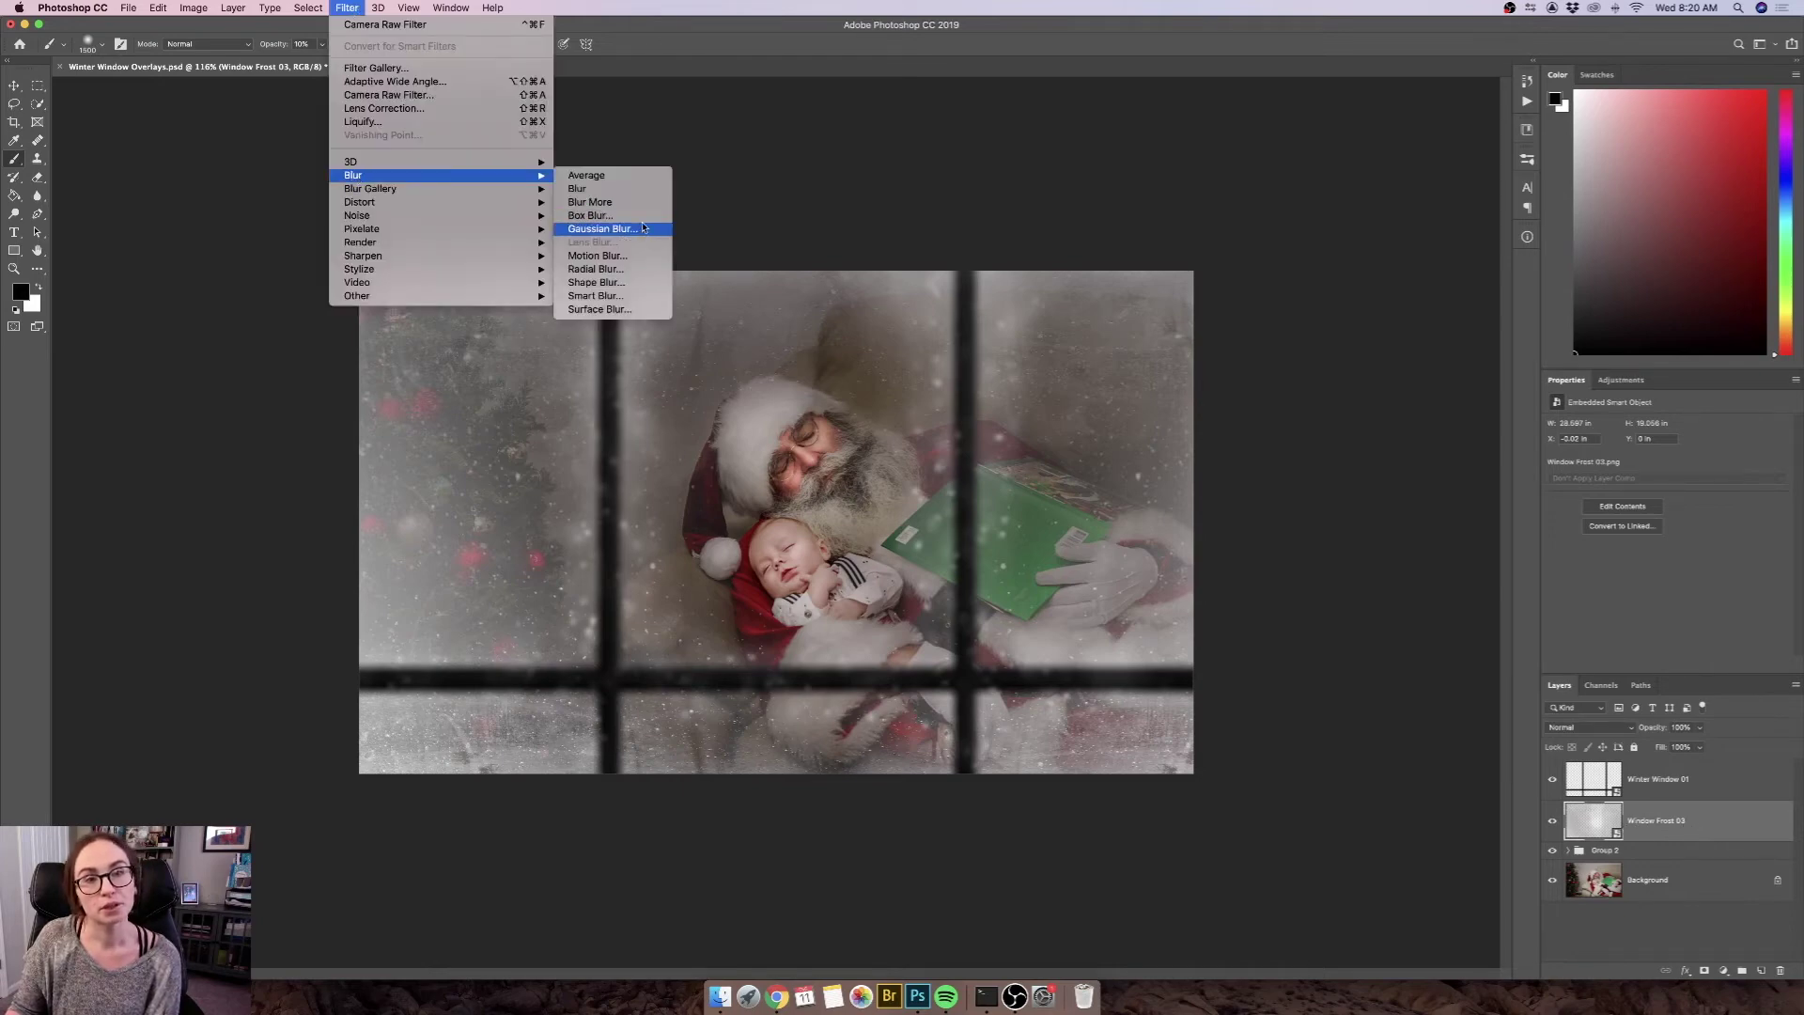
{"action": "left_click", "coordinate": [602, 229]}
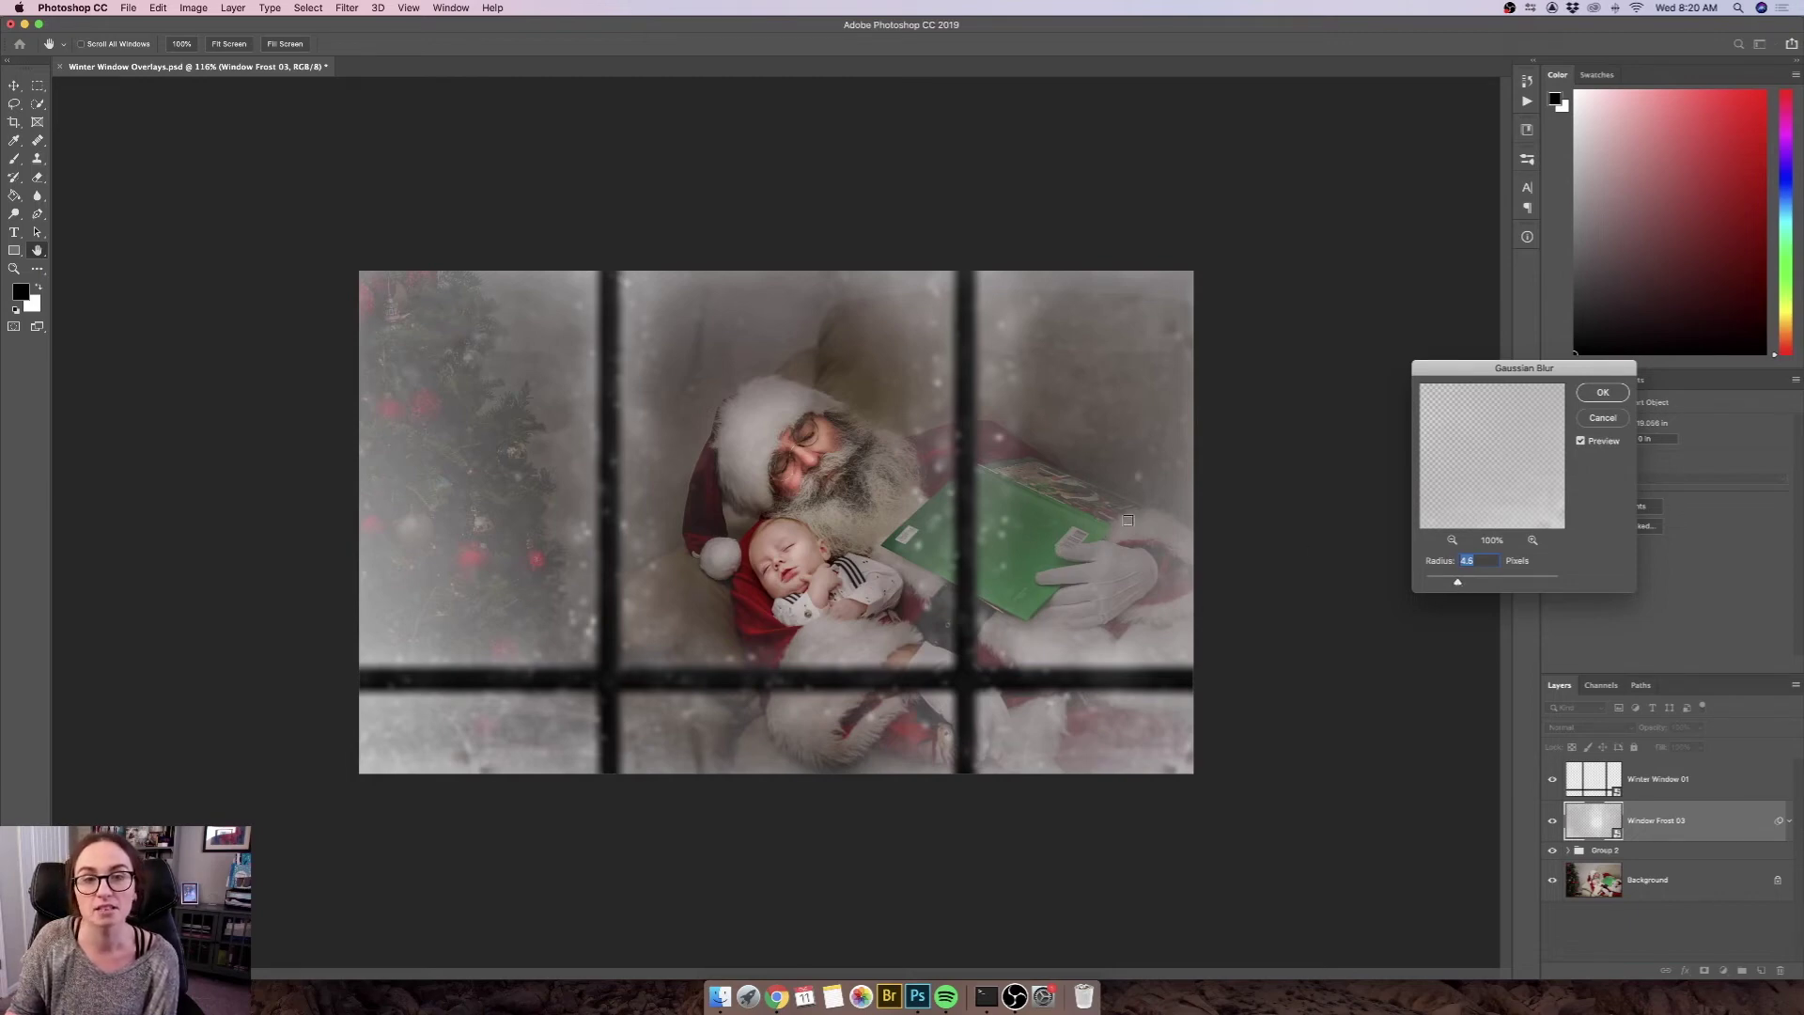
{"action": "left_click_drag", "start_coordinate": [1457, 581], "coordinate": [1488, 583]}
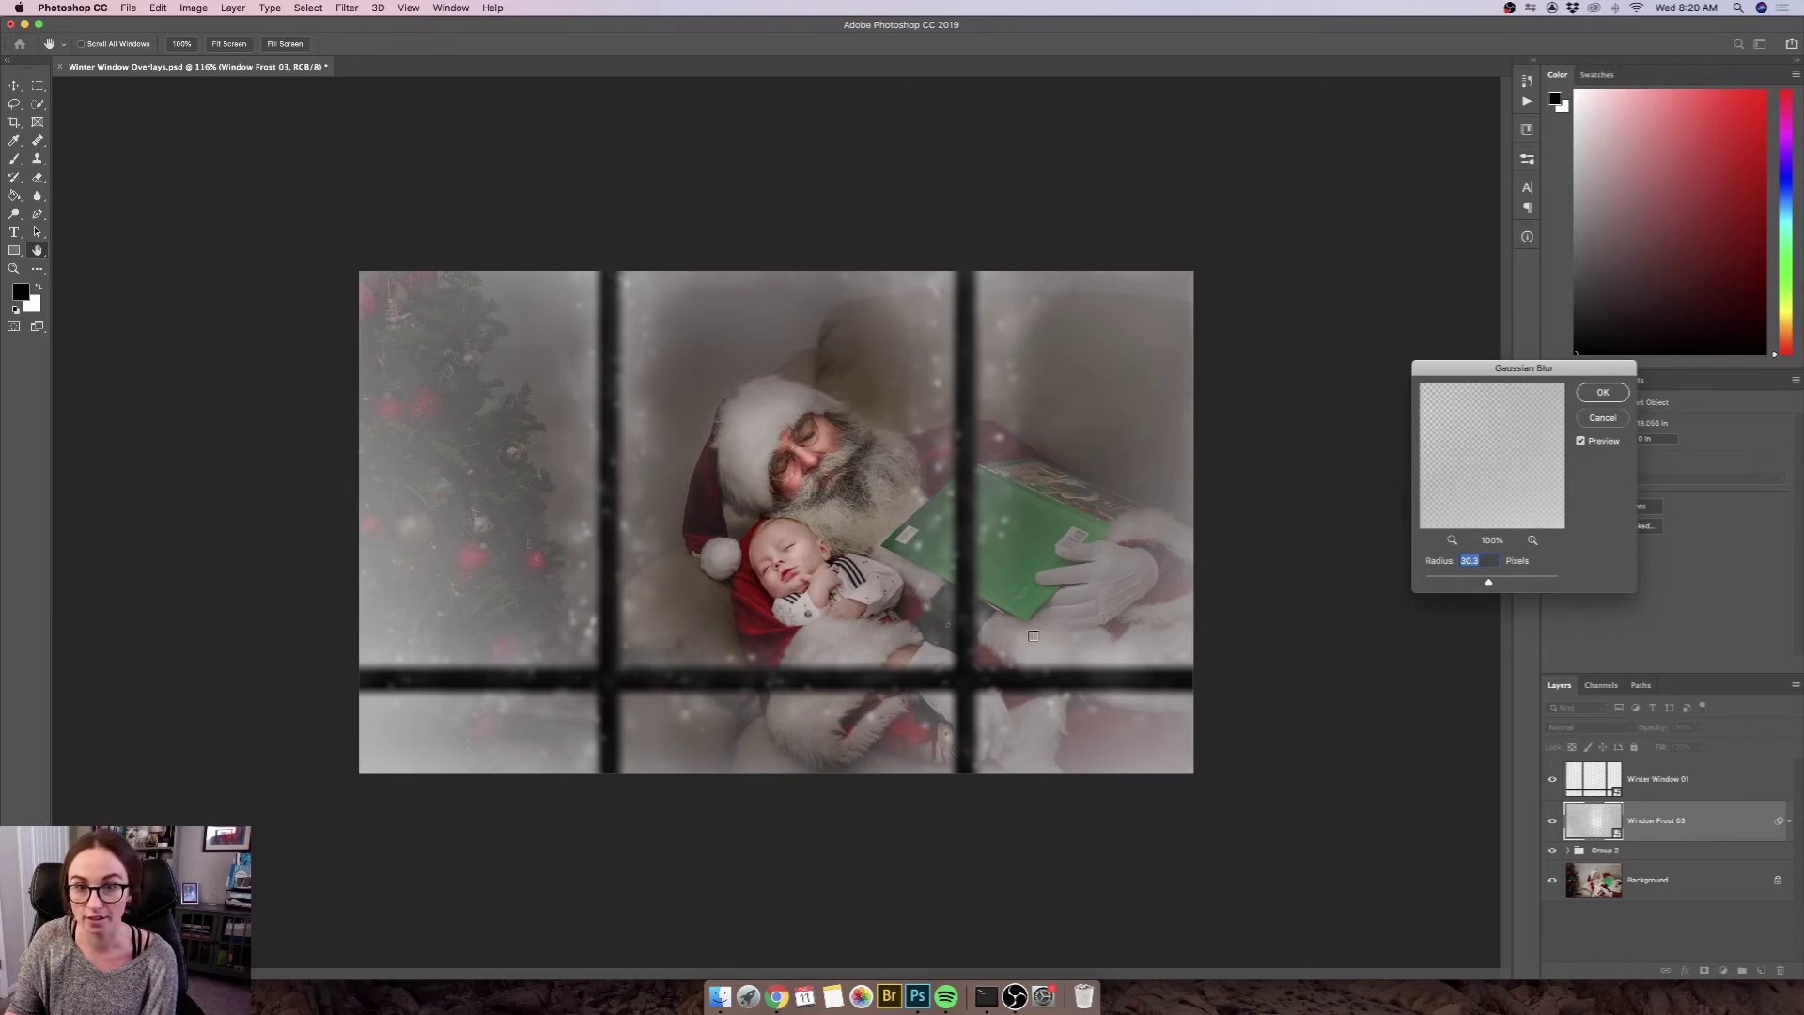
{"action": "left_click_drag", "start_coordinate": [1476, 582], "coordinate": [1469, 582]}
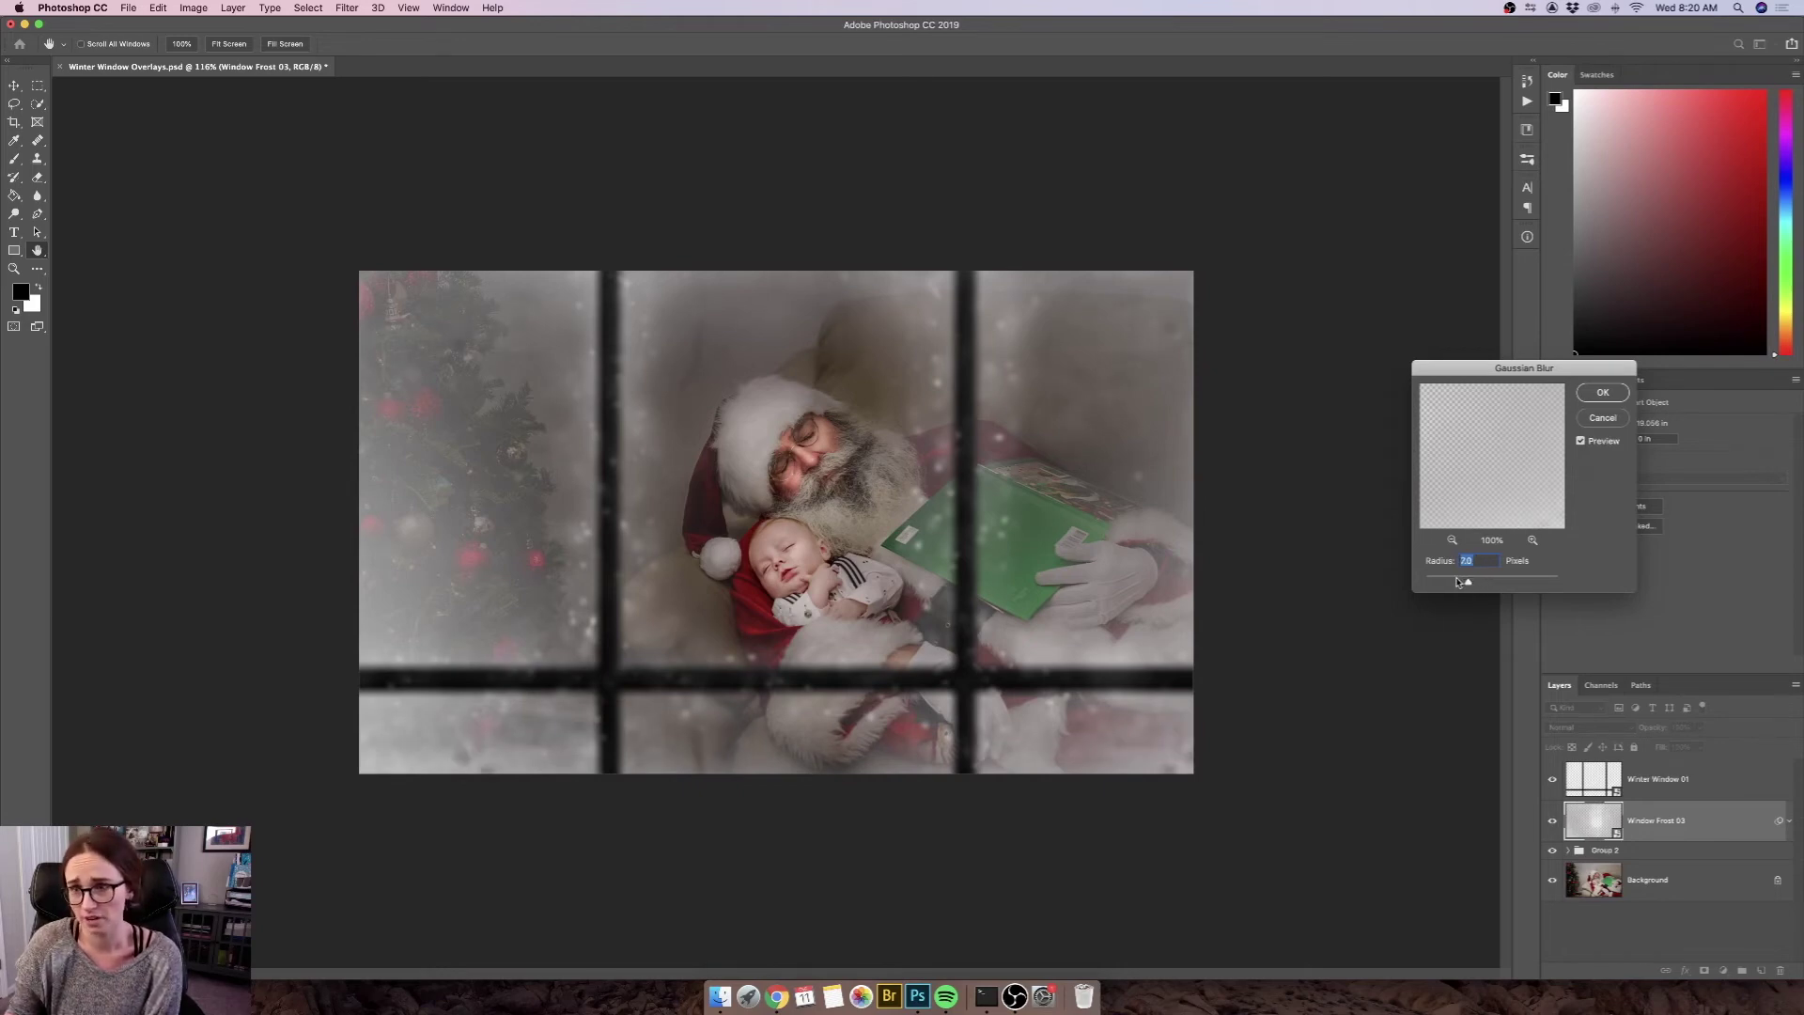
{"action": "left_click_drag", "start_coordinate": [1457, 582], "coordinate": [1447, 585]}
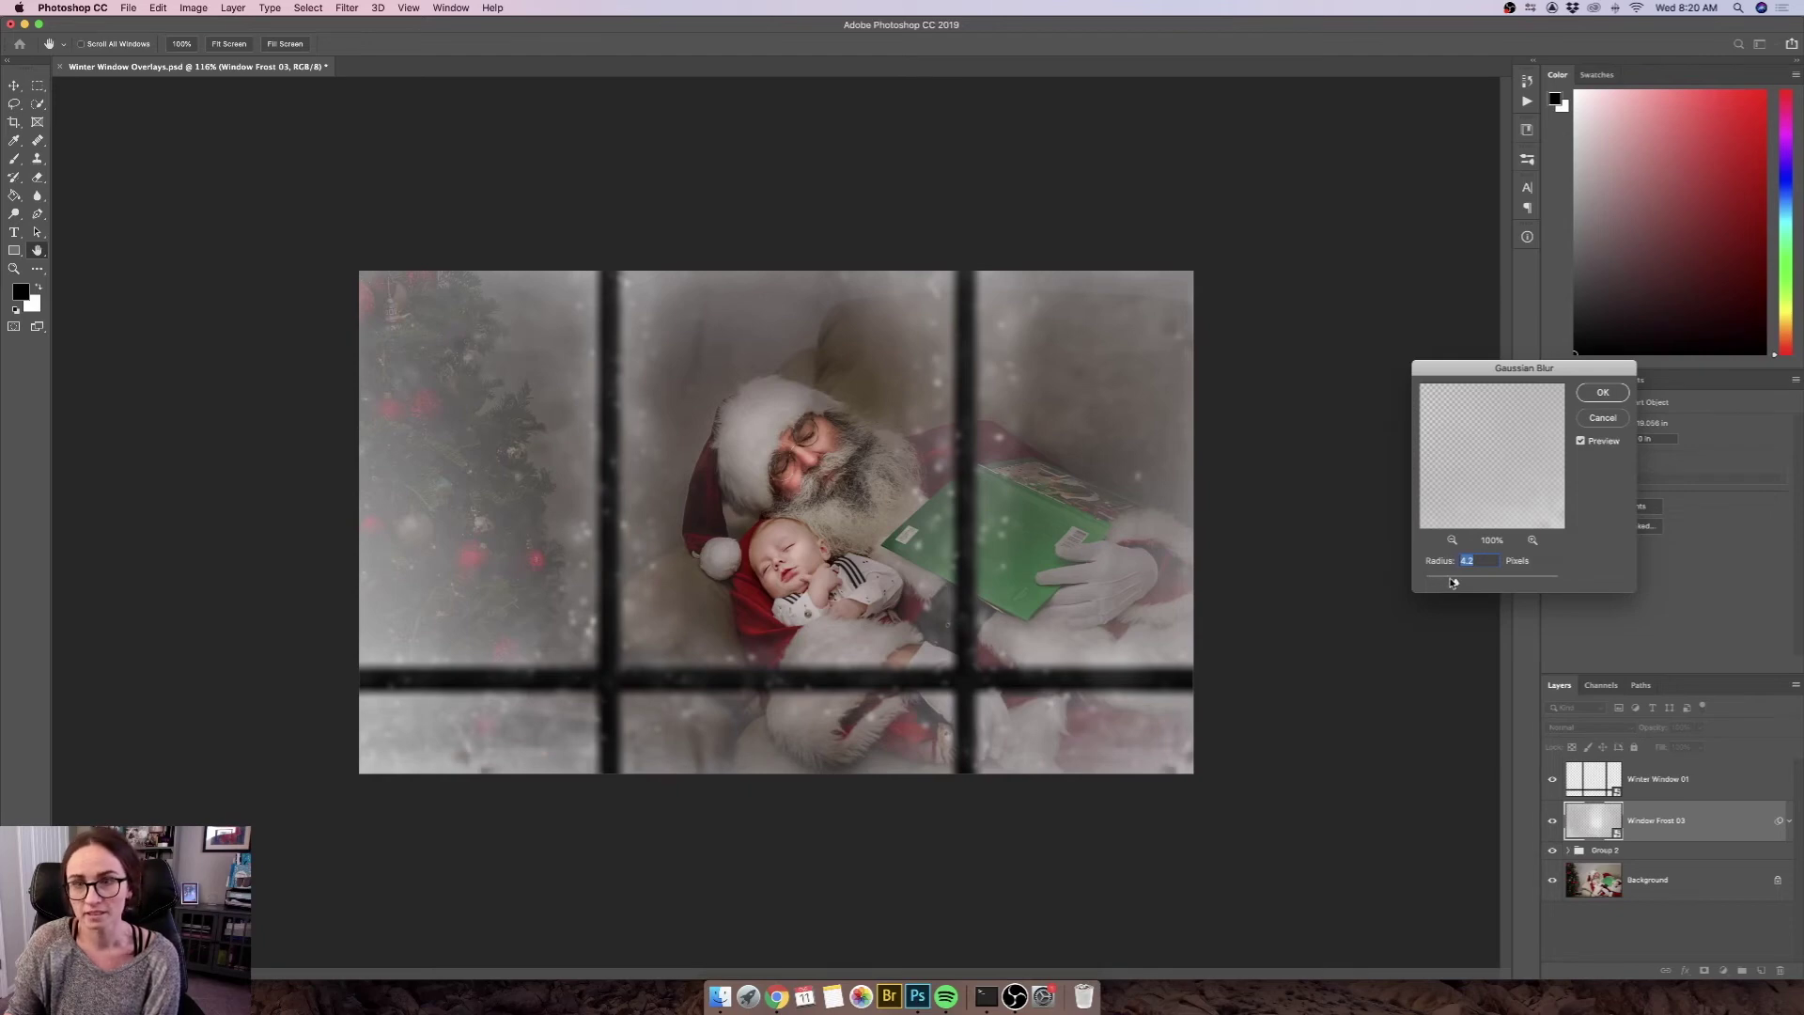
{"action": "left_click", "coordinate": [1603, 392]}
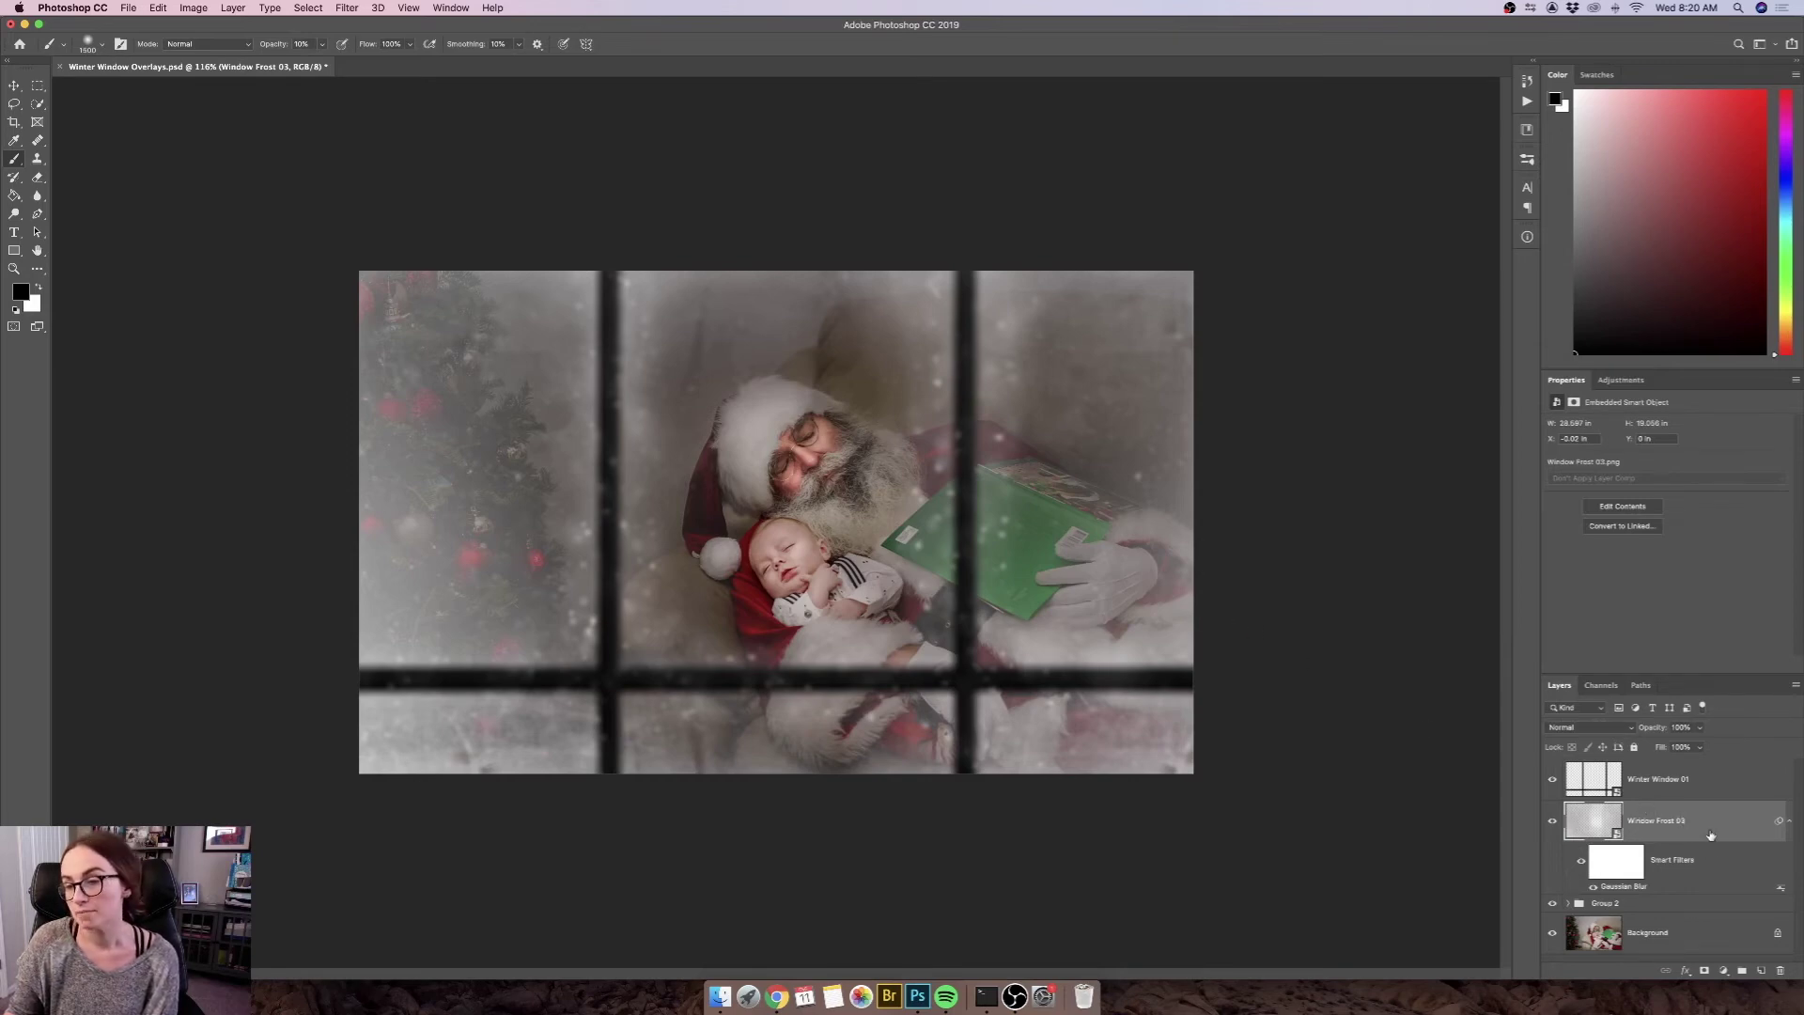
Step: Add a Brightness/Contrast layer clipped to Window Frost 03 with brightness -28, then reselect the frost layer
{"action": "left_click", "coordinate": [1723, 971]}
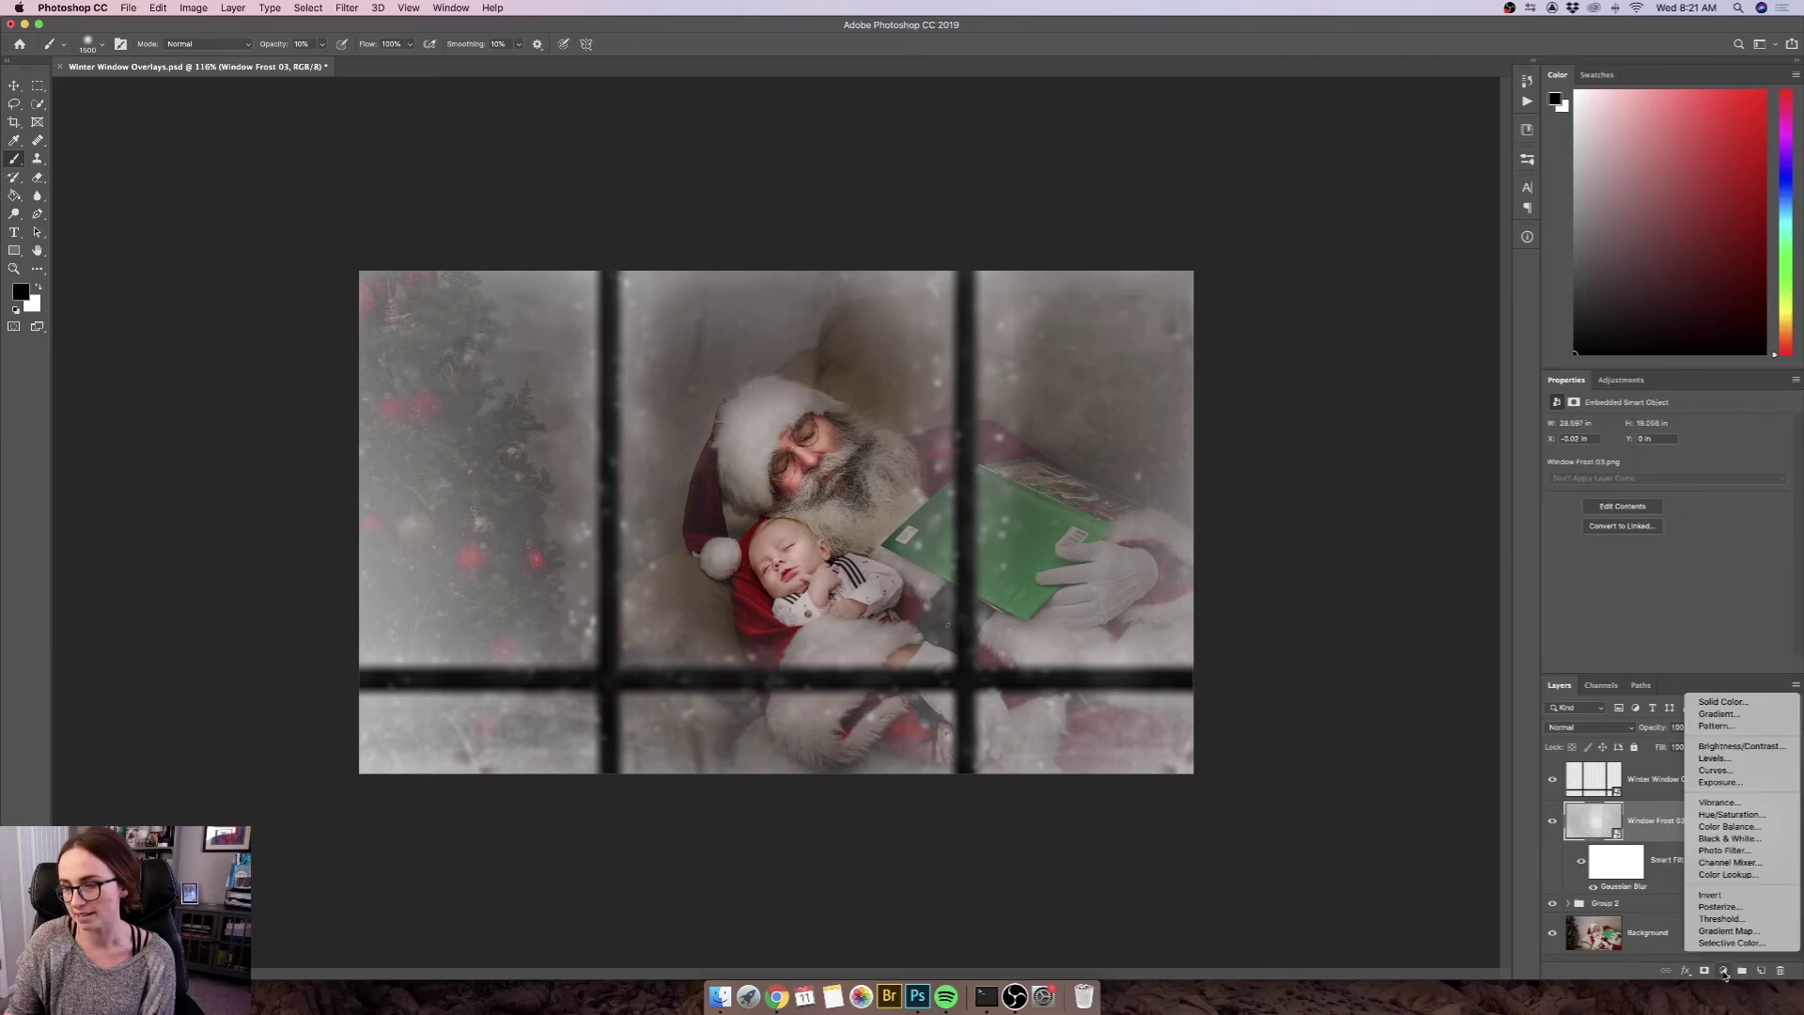
{"action": "left_click", "coordinate": [1748, 747]}
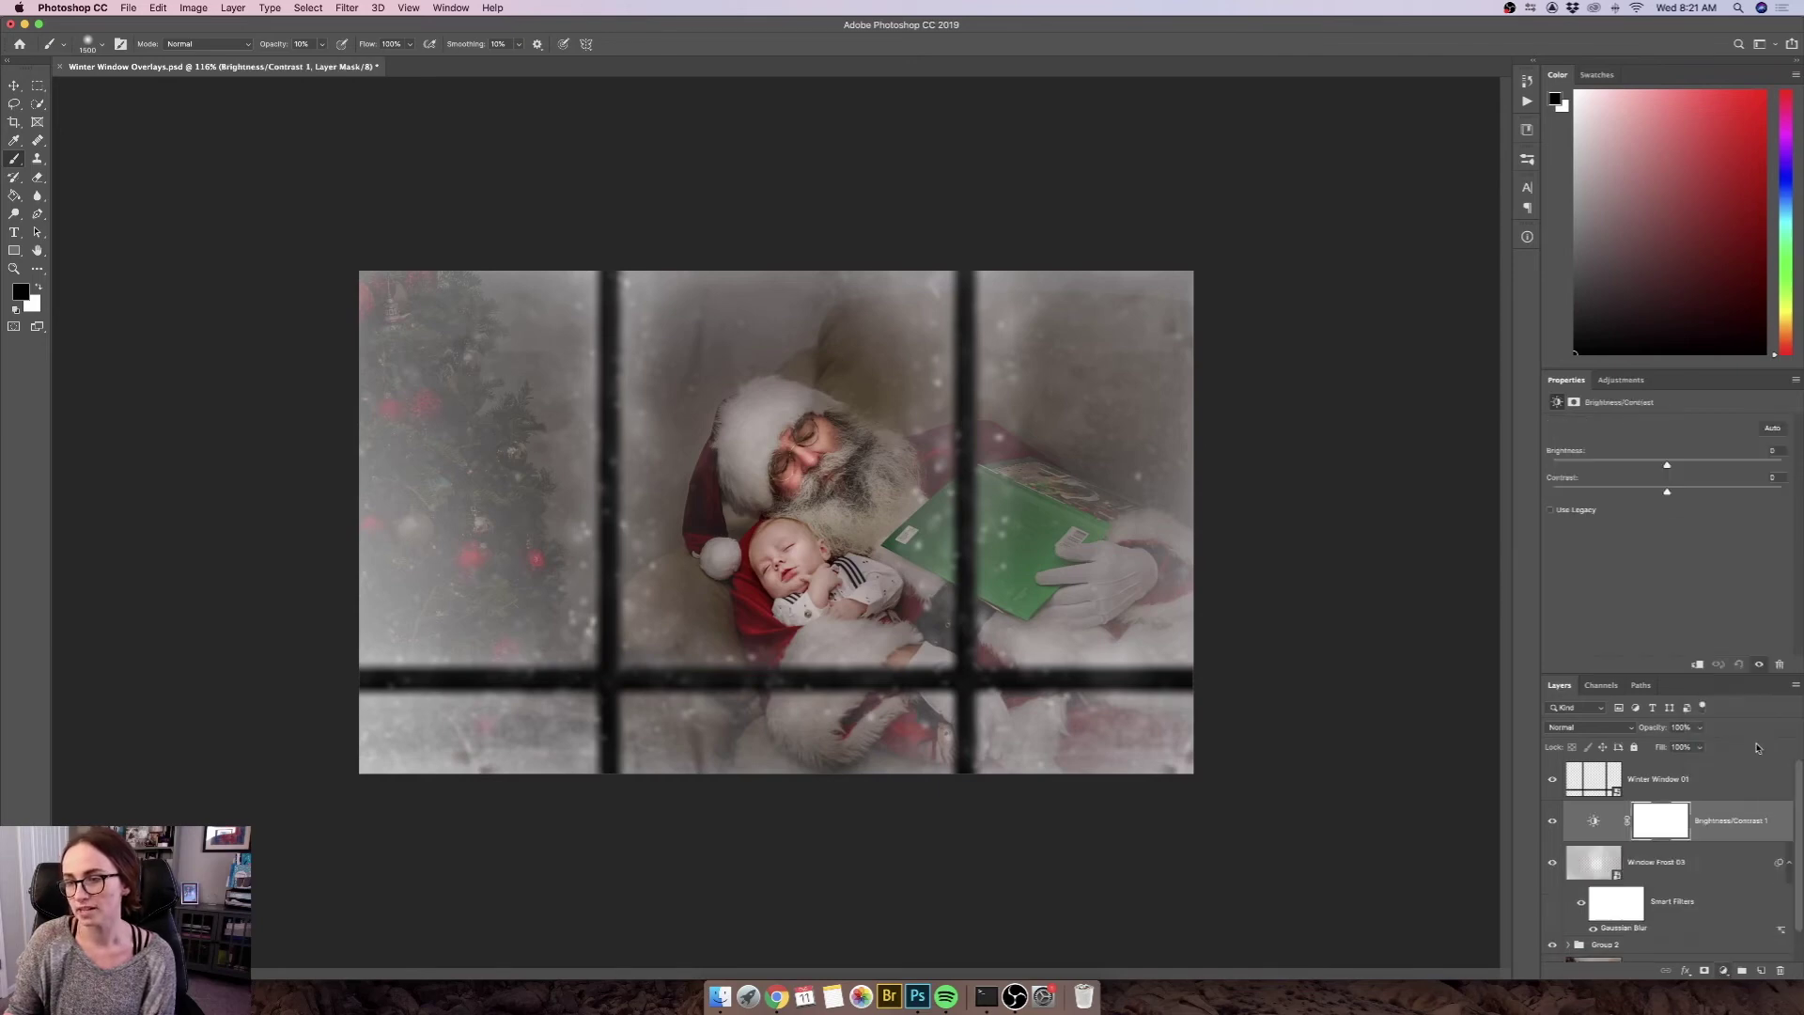
{"action": "right_click", "coordinate": [1747, 836]}
{"action": "left_click", "coordinate": [1613, 633]}
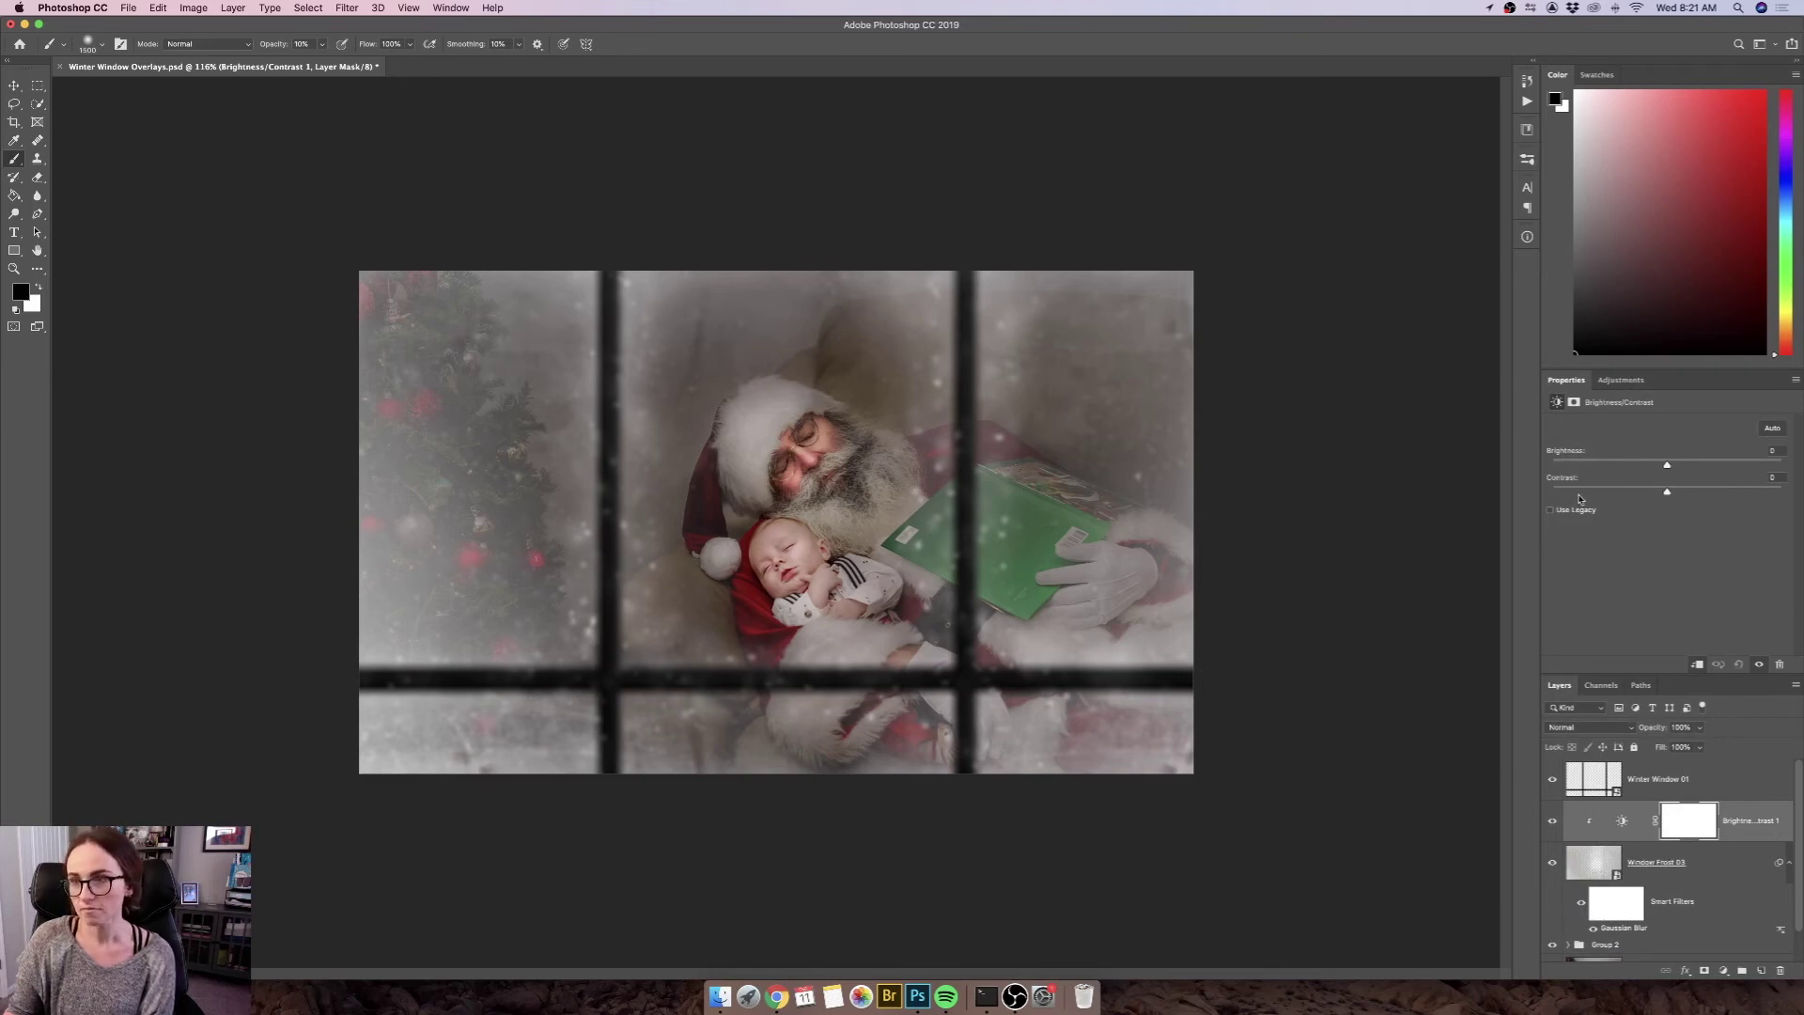
{"action": "mouse_move", "coordinate": [1669, 467]}
{"action": "left_mouse_down"}
{"action": "mouse_move", "coordinate": [1614, 466]}
{"action": "mouse_move", "coordinate": [1642, 467]}
{"action": "left_mouse_up"}
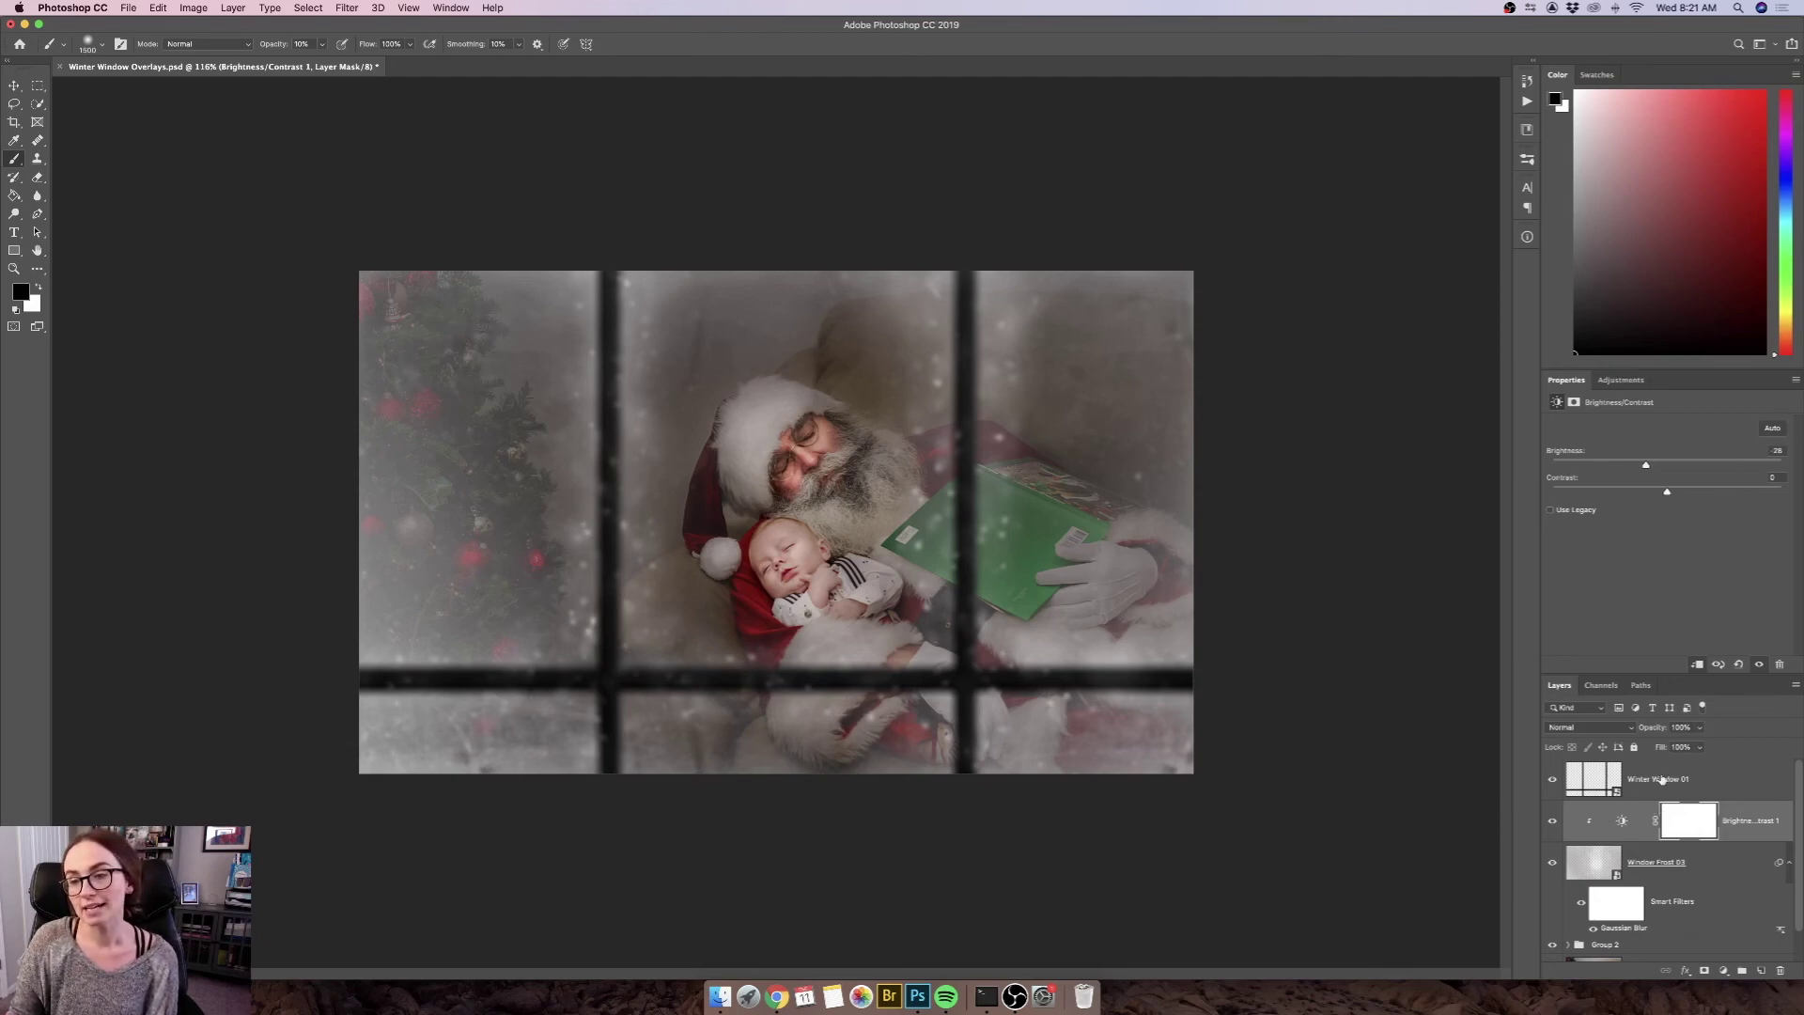
{"action": "left_click", "coordinate": [1652, 864]}
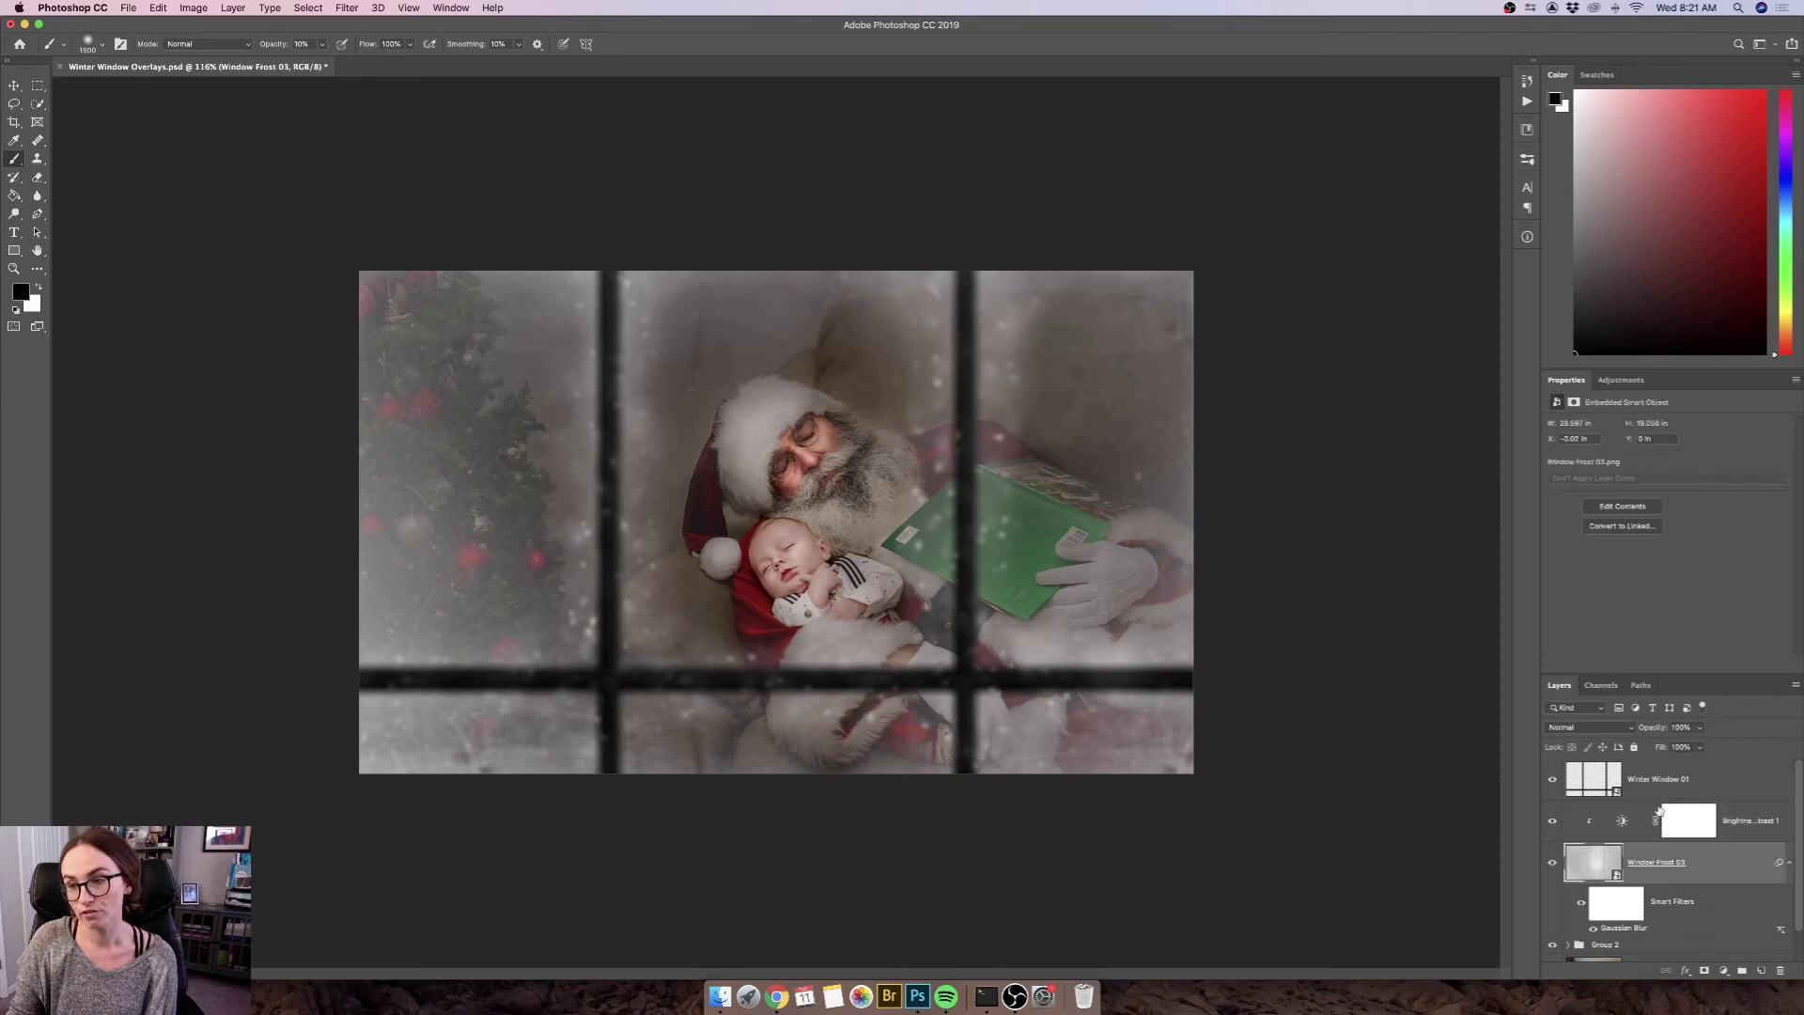
Step: Add a layer mask to Window Frost 03 and shrink the brush to 500
{"action": "left_click", "coordinate": [1703, 971]}
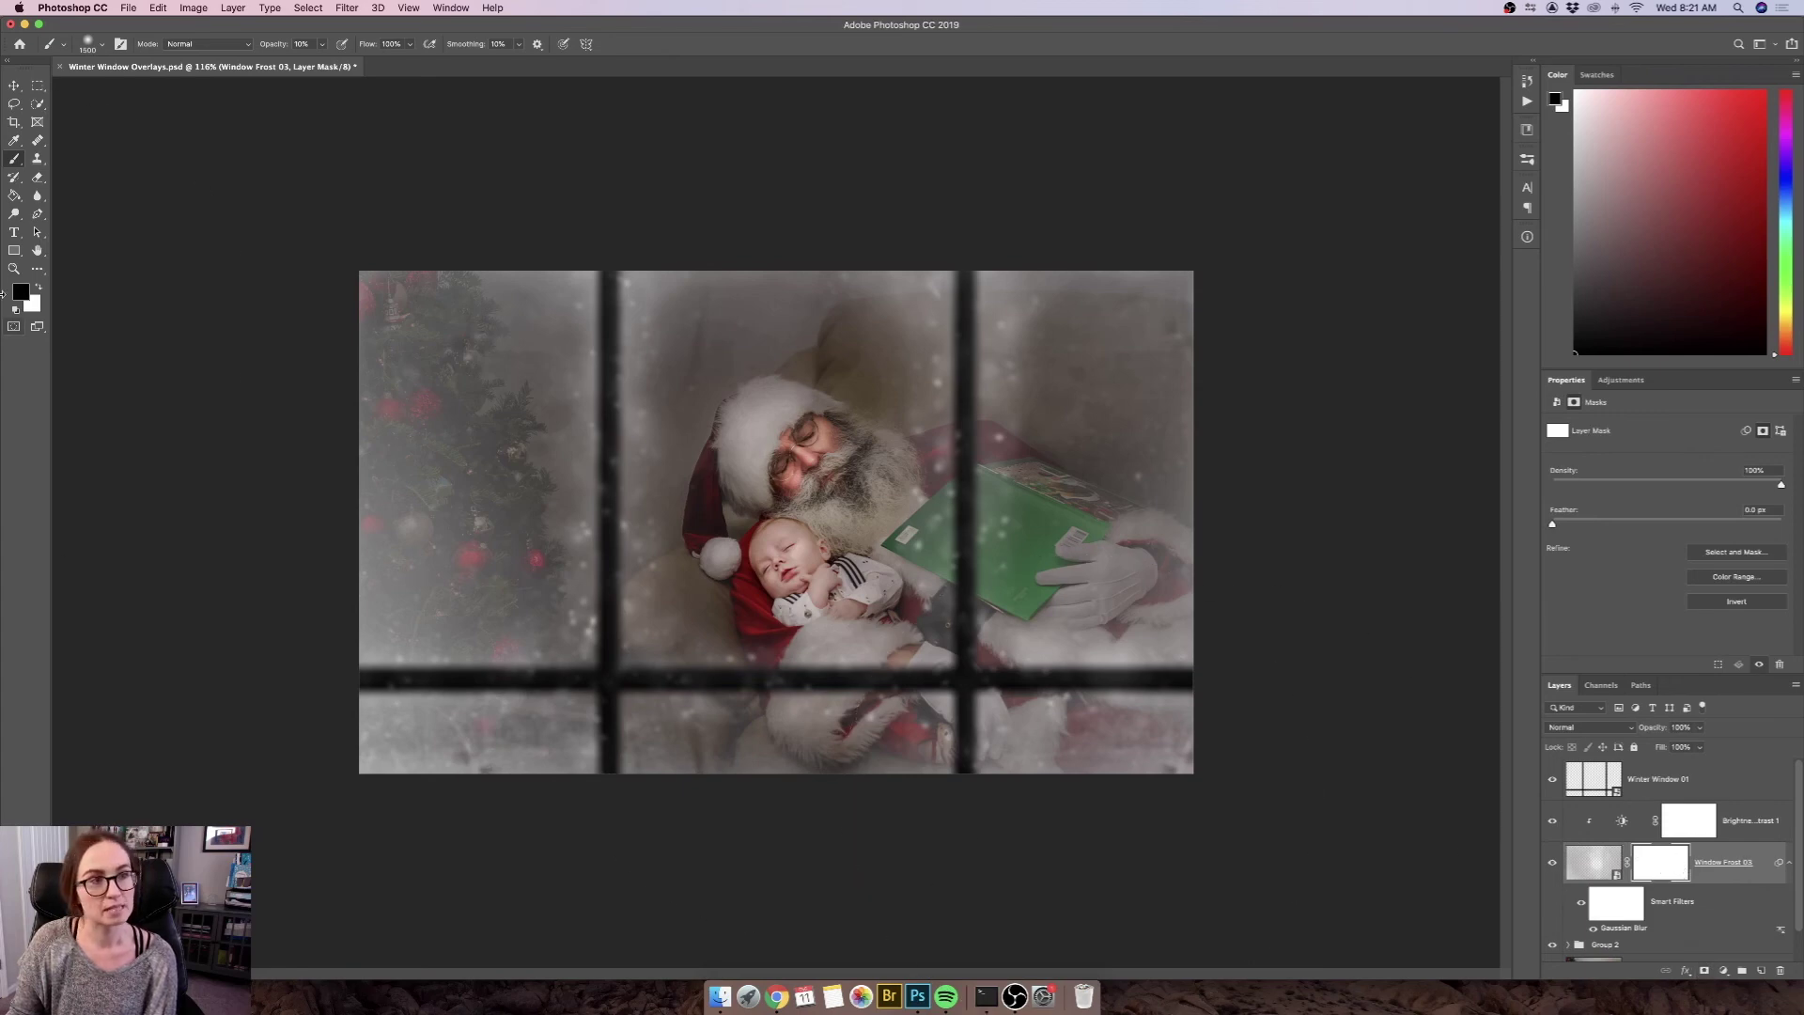
{"action": "key", "text": "["}
{"action": "key", "text": "["}
{"action": "key", "text": "["}
{"action": "key", "text": "["}
{"action": "key", "text": "["}
{"action": "key", "text": "["}
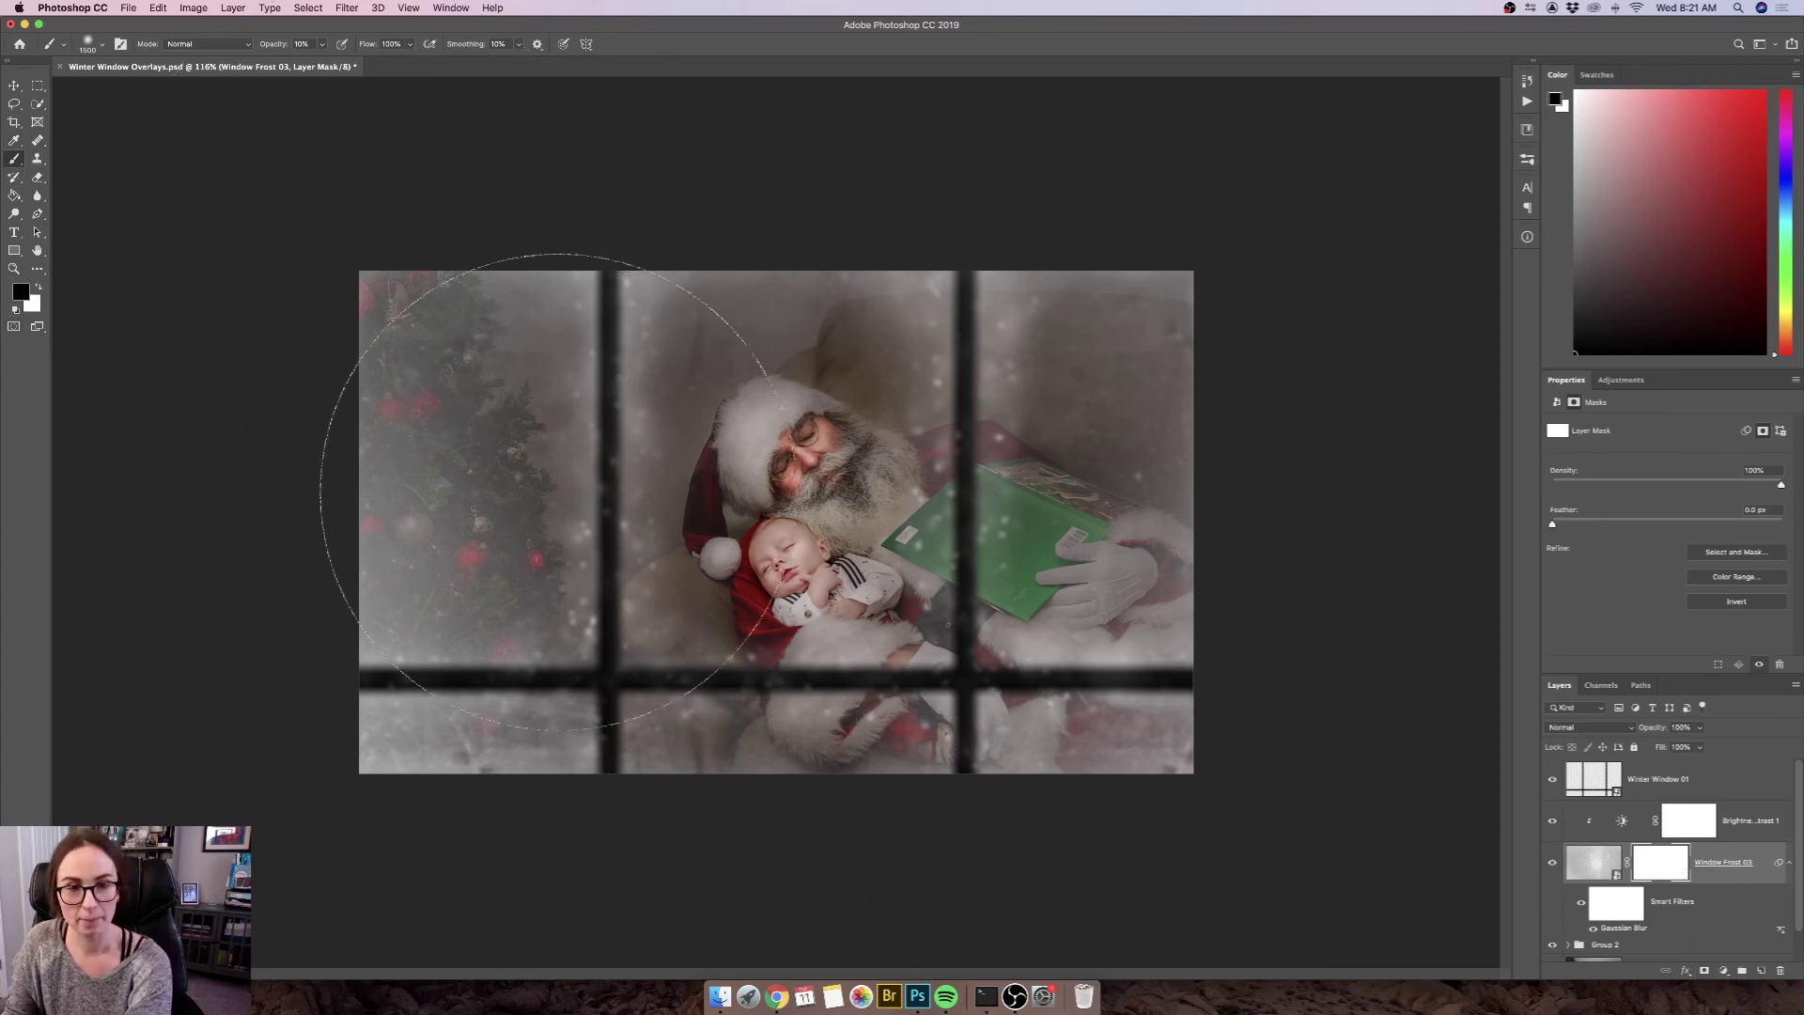
{"action": "key", "text": "["}
{"action": "key", "text": "["}
{"action": "key", "text": "["}
{"action": "key", "text": "["}
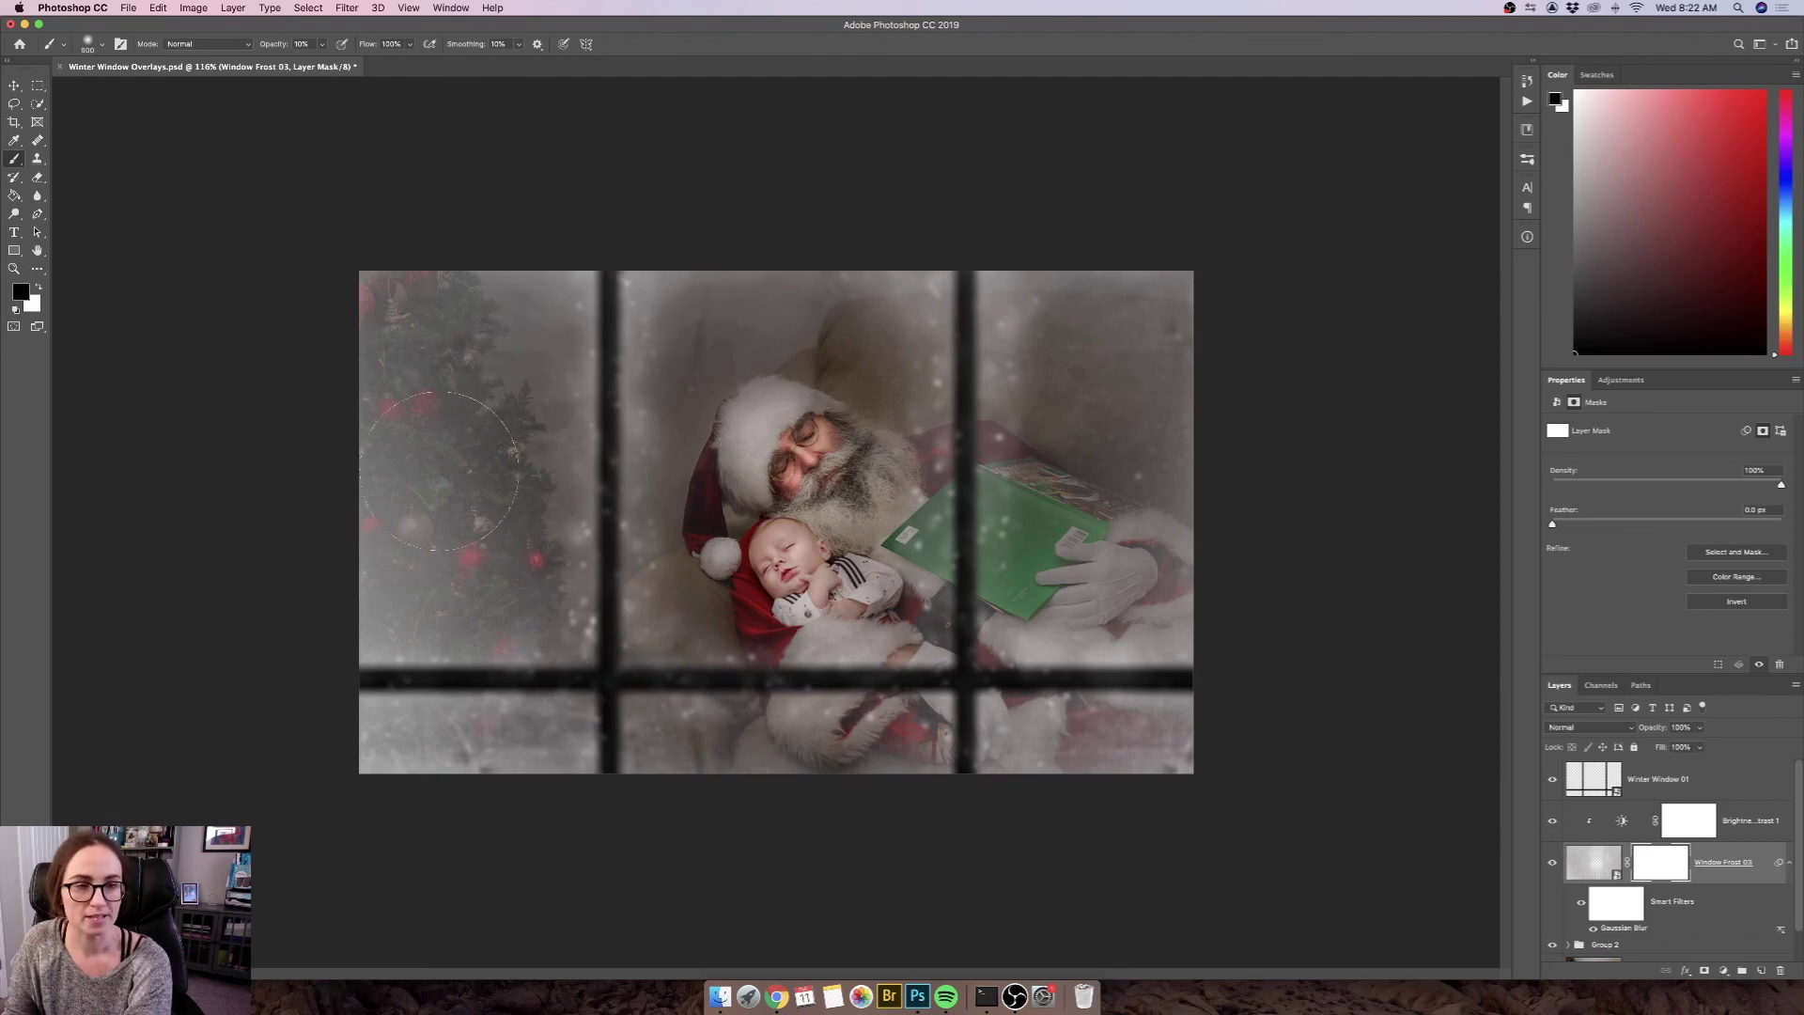
Step: Paint out frost over the tree, Santa's face, his red suit and the lower panes
{"action": "left_click_drag", "start_coordinate": [457, 470], "coordinate": [438, 532]}
{"action": "mouse_move", "coordinate": [756, 612]}
{"action": "left_mouse_down"}
{"action": "mouse_move", "coordinate": [708, 502]}
{"action": "mouse_move", "coordinate": [756, 580]}
{"action": "mouse_move", "coordinate": [854, 366]}
{"action": "left_mouse_up"}
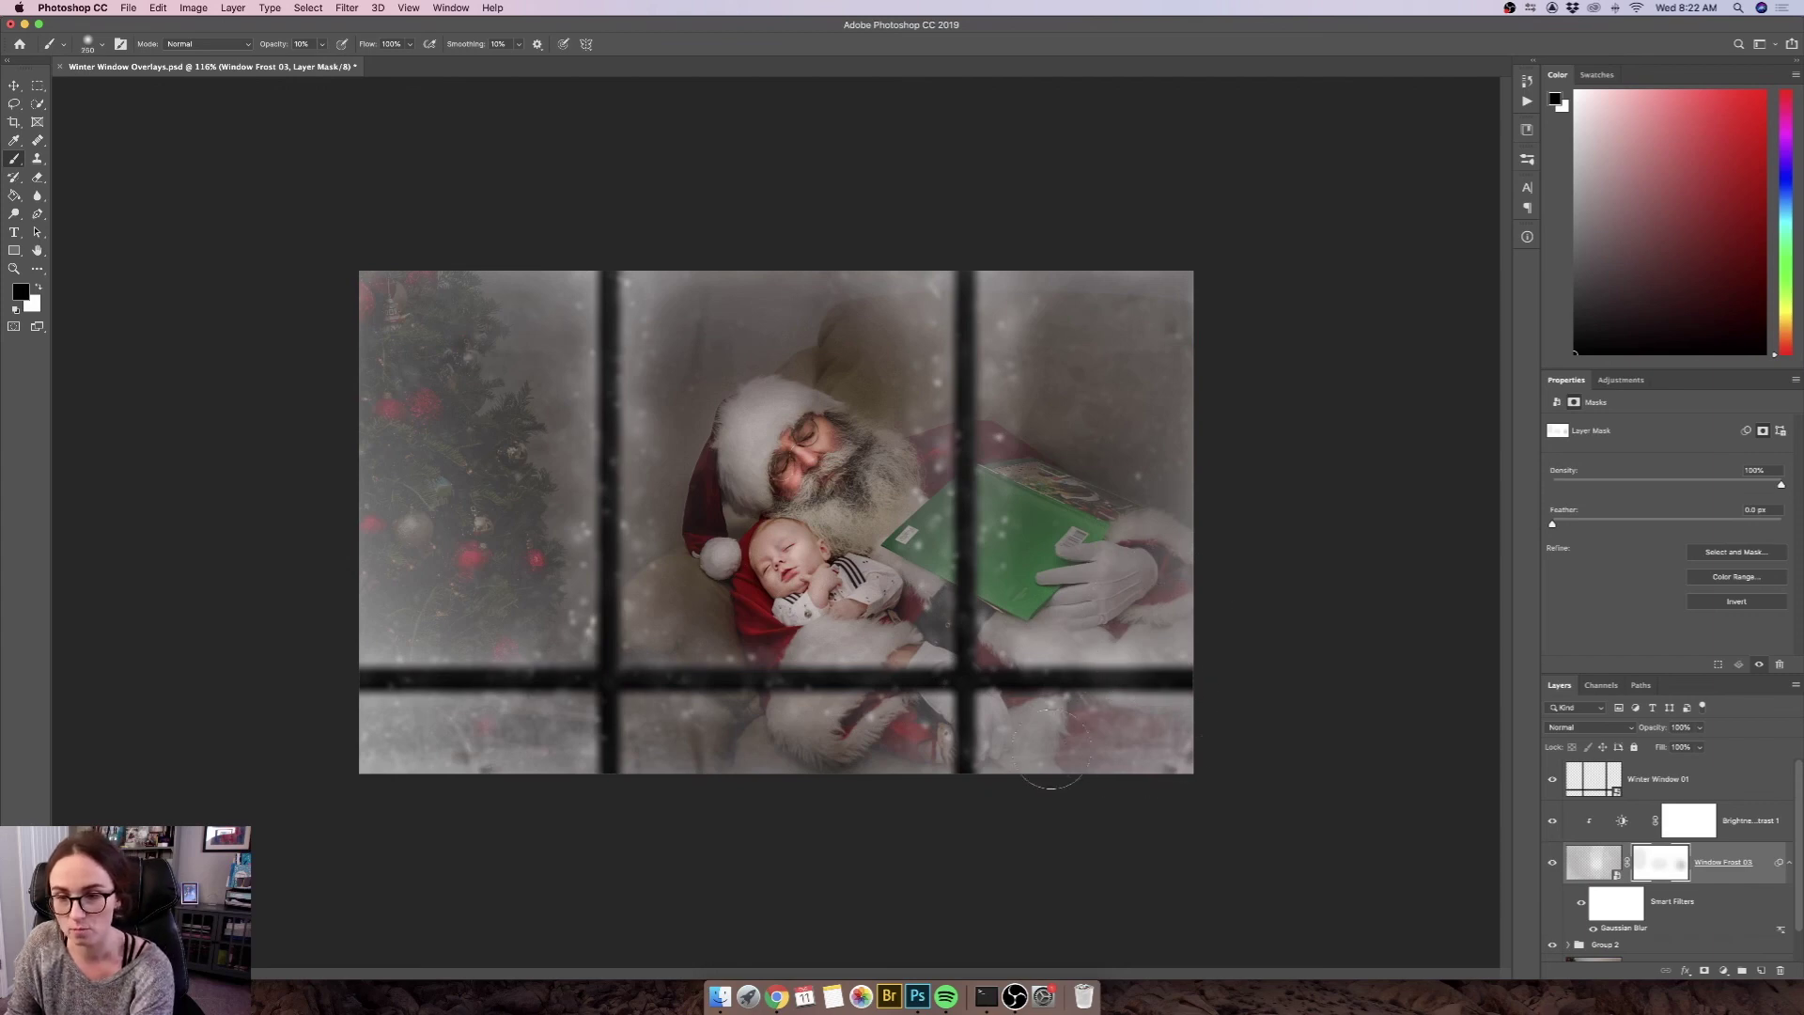
{"action": "left_click_drag", "start_coordinate": [1038, 733], "coordinate": [1152, 747]}
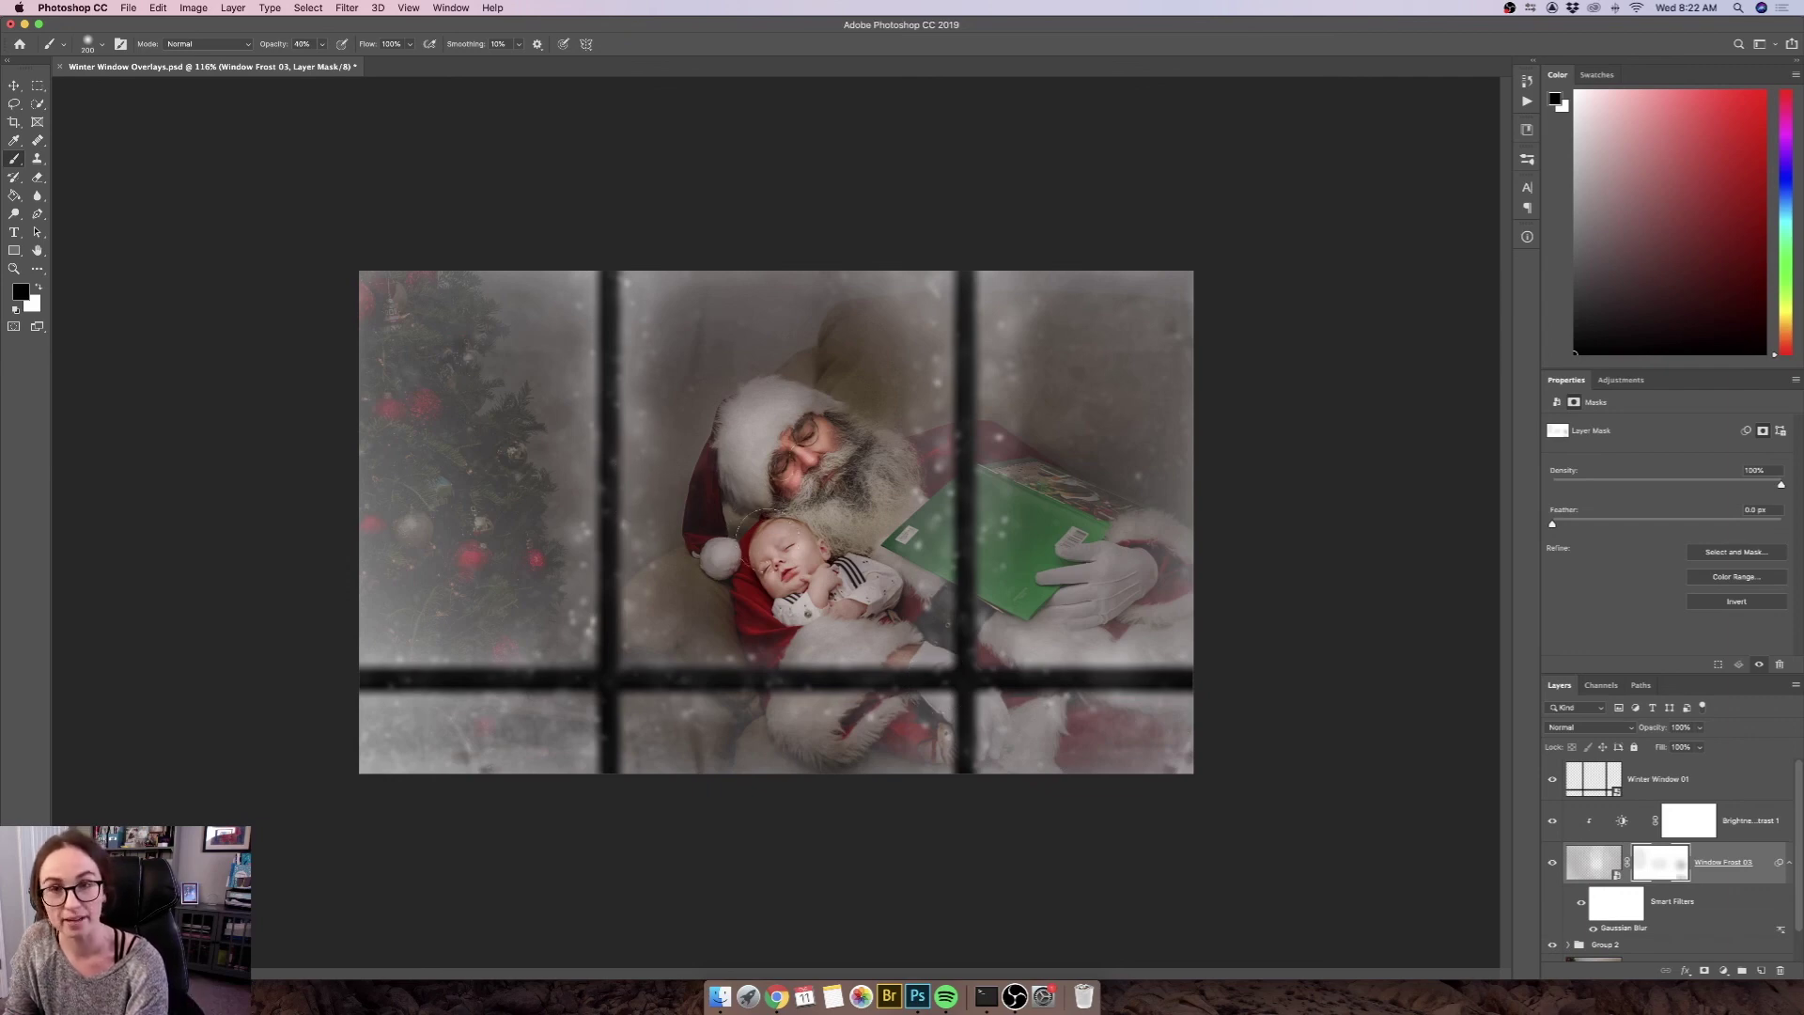
{"action": "left_click_drag", "start_coordinate": [1036, 744], "coordinate": [1148, 749]}
{"action": "mouse_move", "coordinate": [483, 763]}
{"action": "left_mouse_down"}
{"action": "mouse_move", "coordinate": [381, 750]}
{"action": "mouse_move", "coordinate": [526, 754]}
{"action": "mouse_move", "coordinate": [350, 731]}
{"action": "left_mouse_up"}
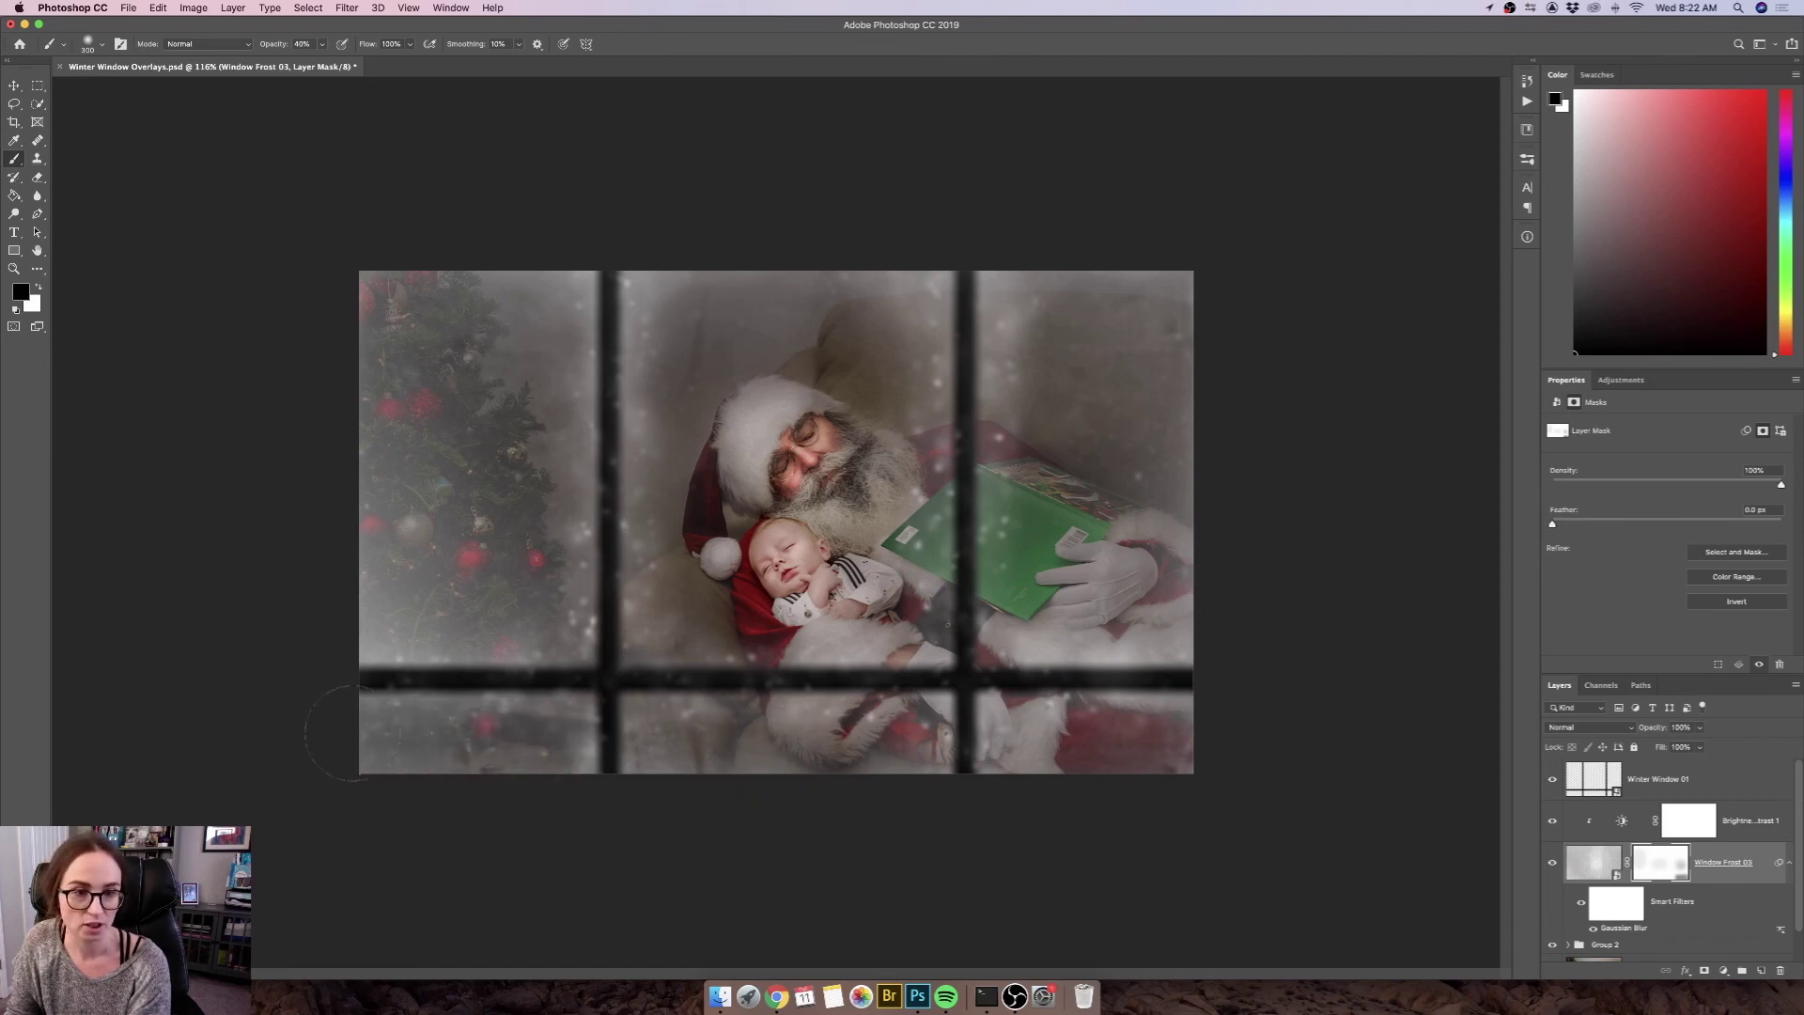